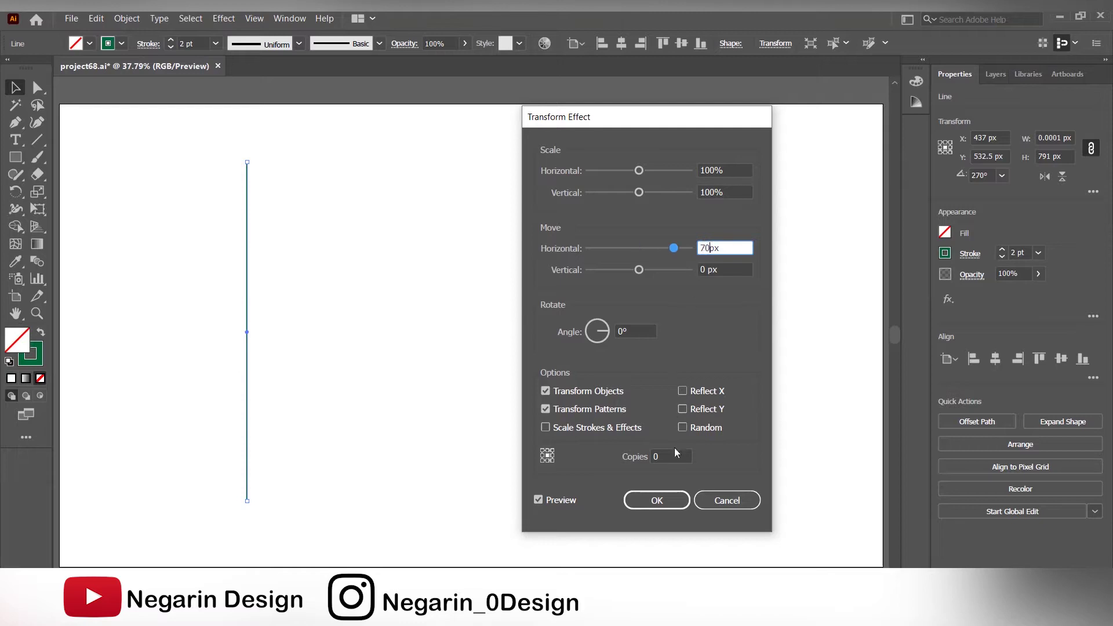
Step: Copy the vertical line once with a 70 px horizontal Transform effect, then expand its appearance and ungroup the lines
left_click(653, 500)
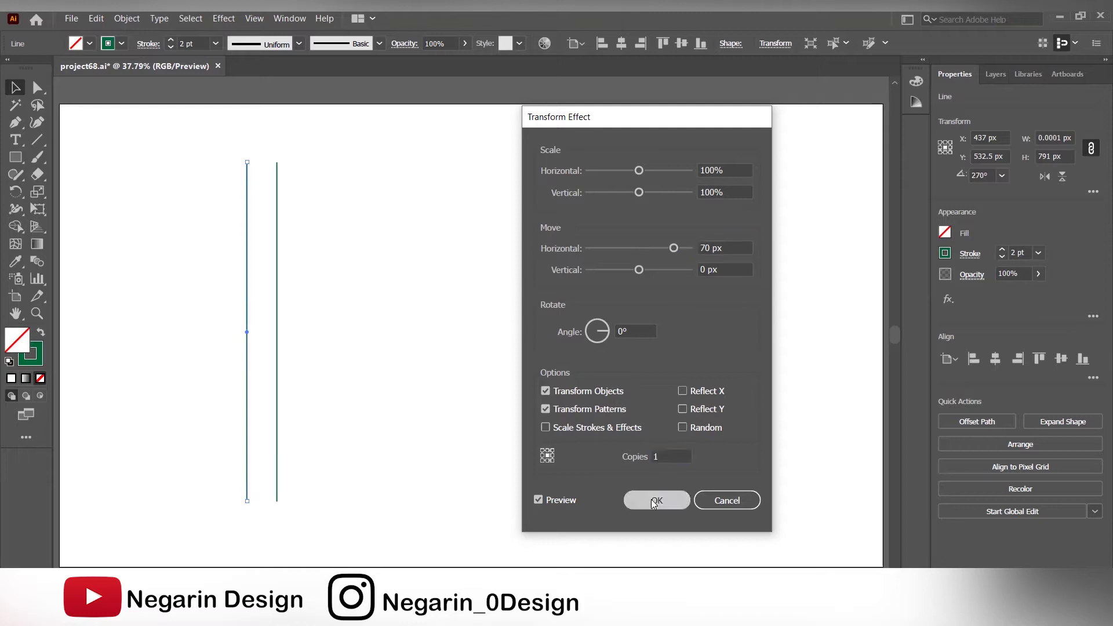
left_click(133, 22)
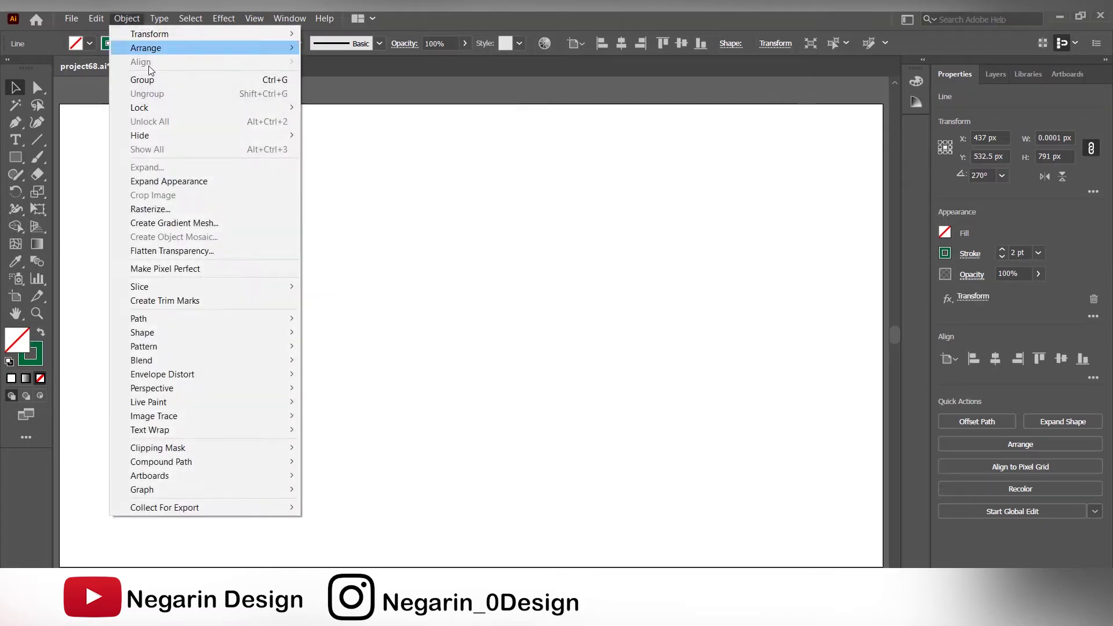
left_click(179, 181)
left_click(1063, 478)
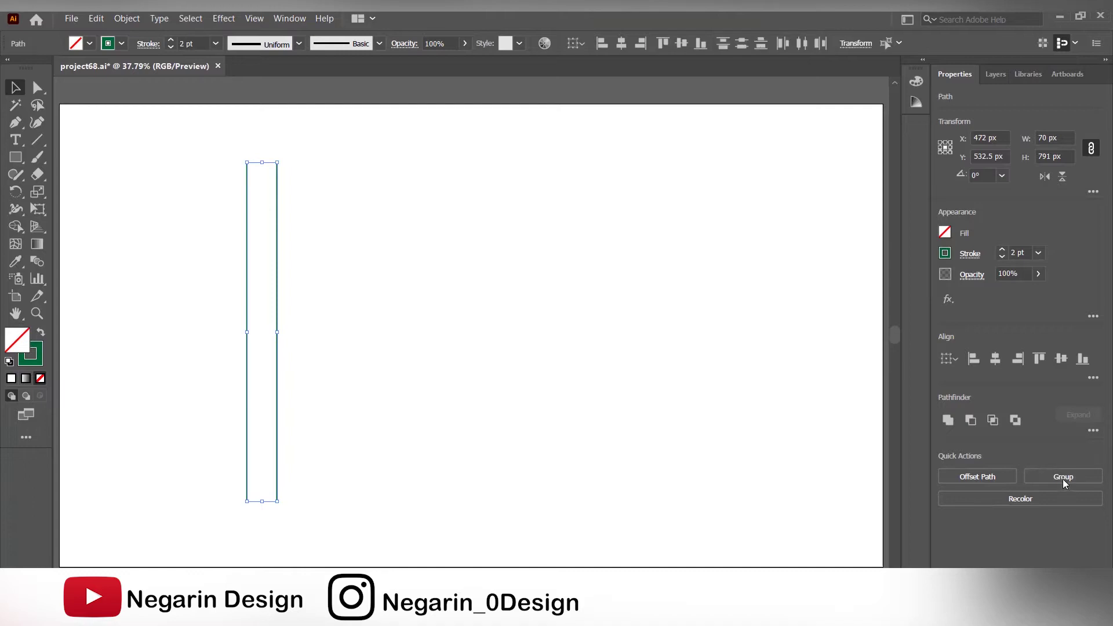
left_click(465, 298)
Step: Apply a Transform effect to the second vertical line with a 25 px horizontal move and 1 copy
left_click(277, 232)
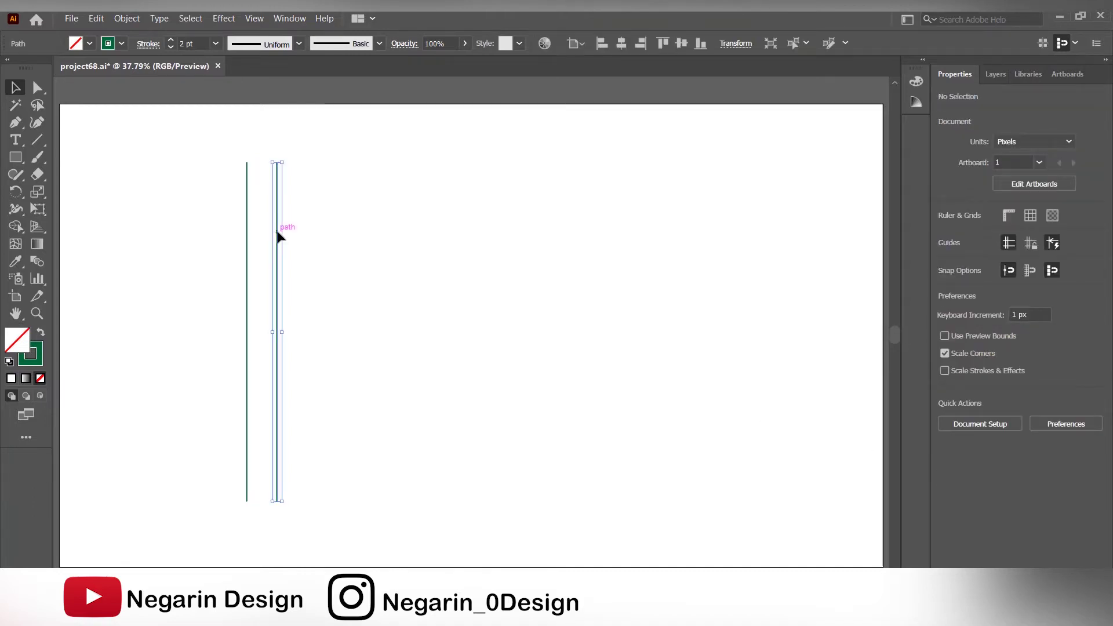
left_click(224, 19)
mouse_move(390, 152)
left_click(415, 190)
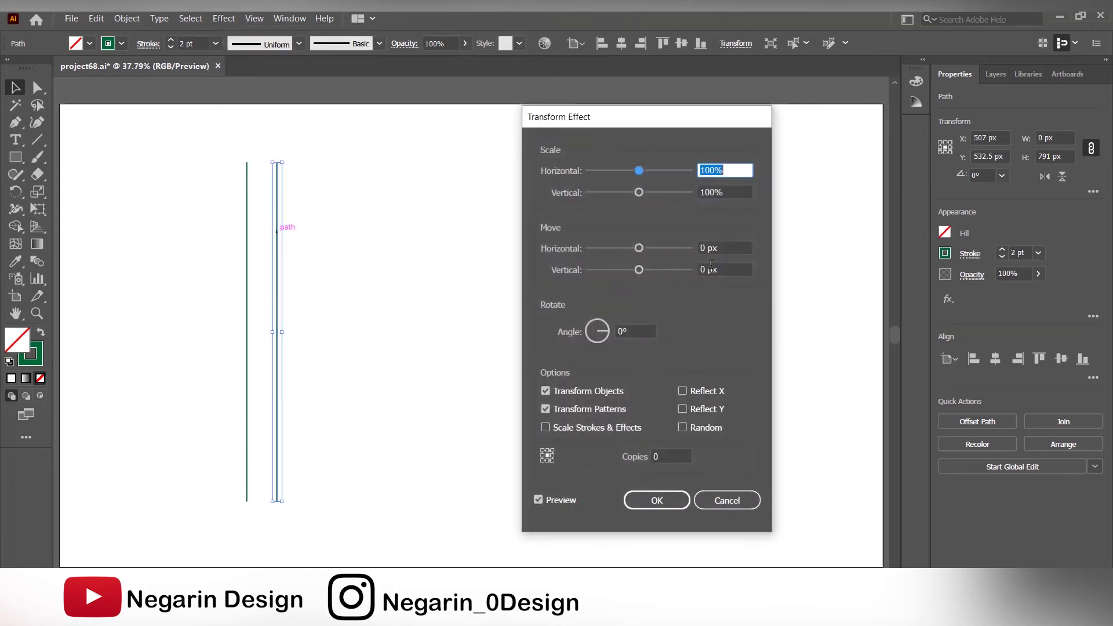
double_click(707, 248)
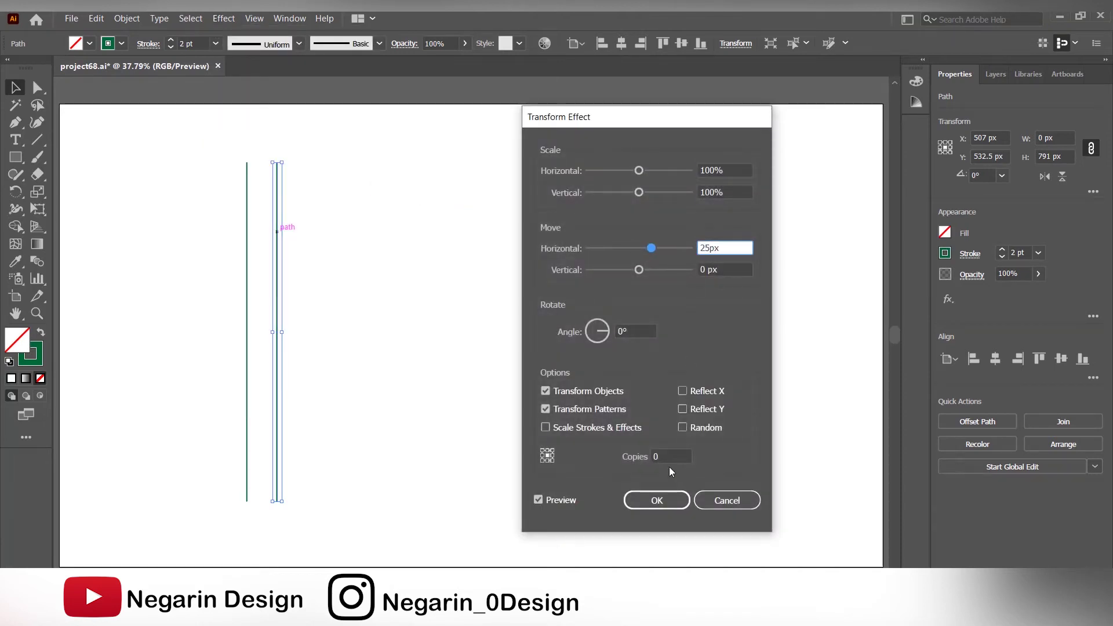
key("Tab")
type("1")
left_click(657, 501)
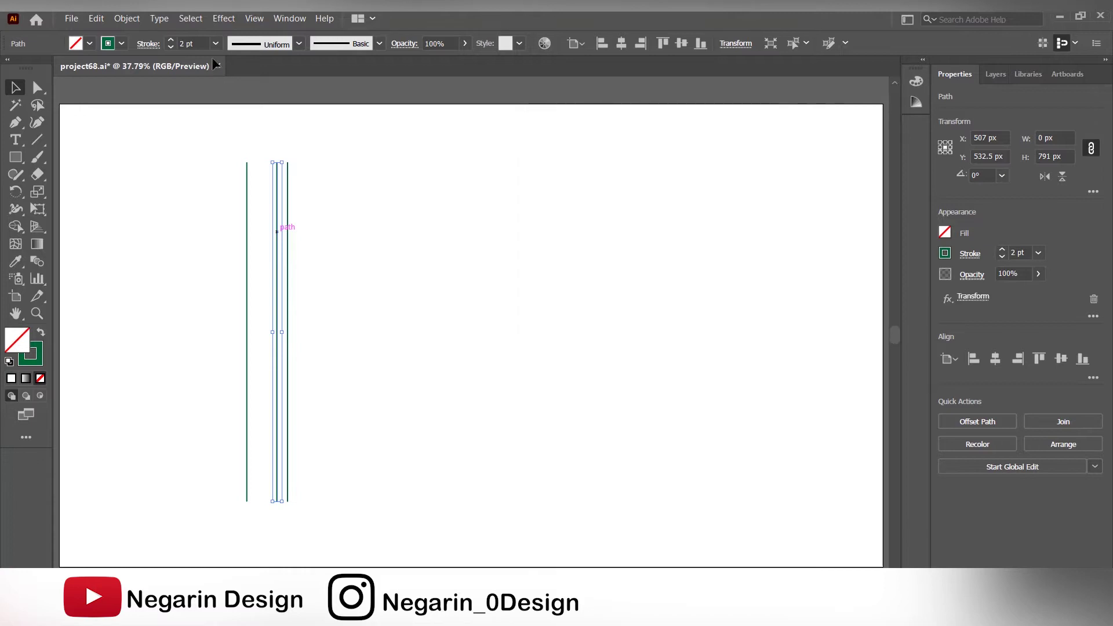
Step: Expand the appearance of the closely spaced line pair and ungroup it one level
left_click(122, 18)
left_click(168, 180)
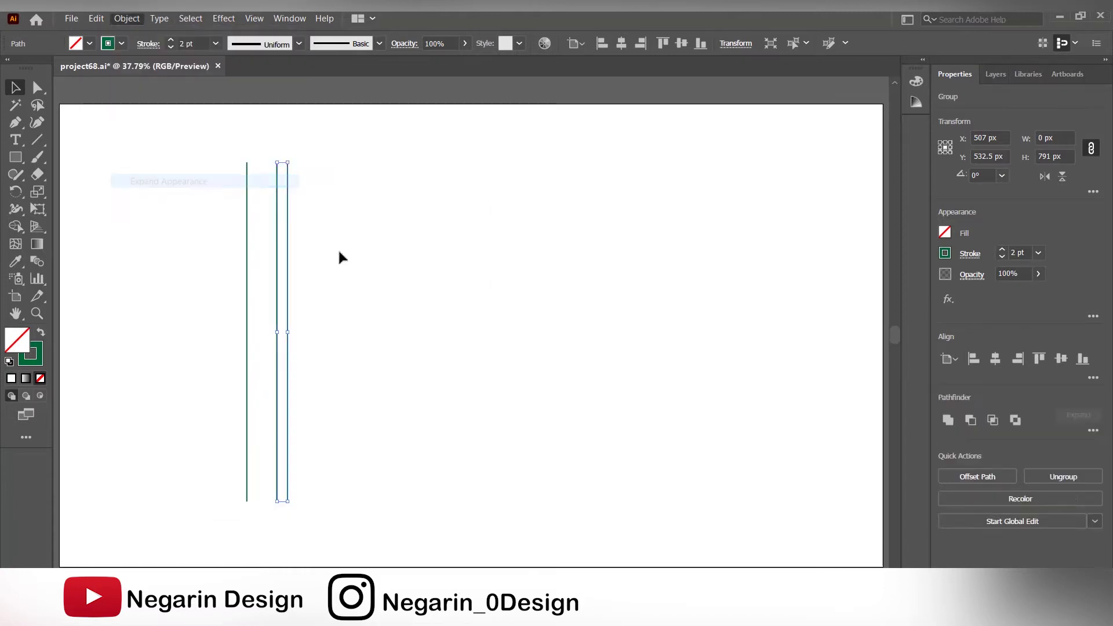
left_click(1073, 475)
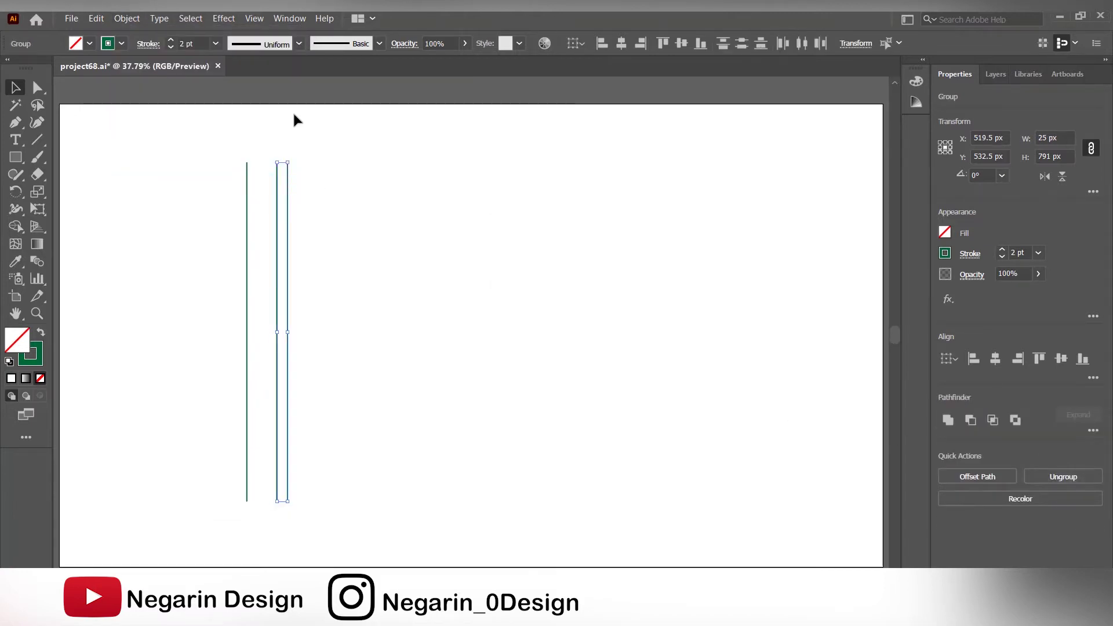
Step: Apply a Transform effect to the grouped line pair with a 95 px horizontal move and 3 copies
left_click(216, 22)
mouse_move(304, 147)
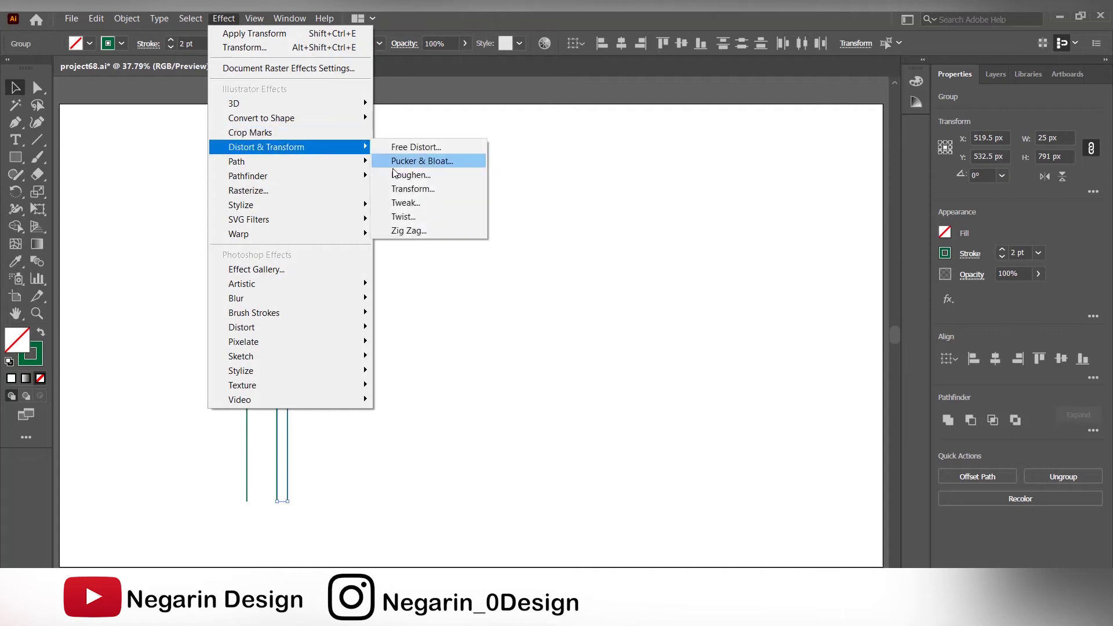
left_click(399, 191)
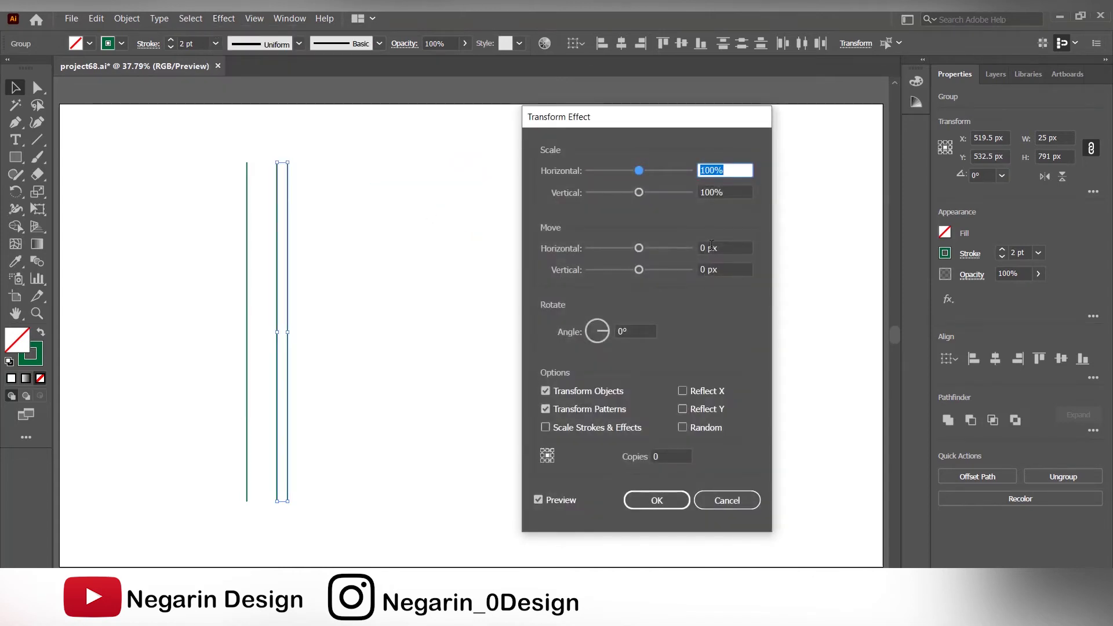
left_click(704, 246)
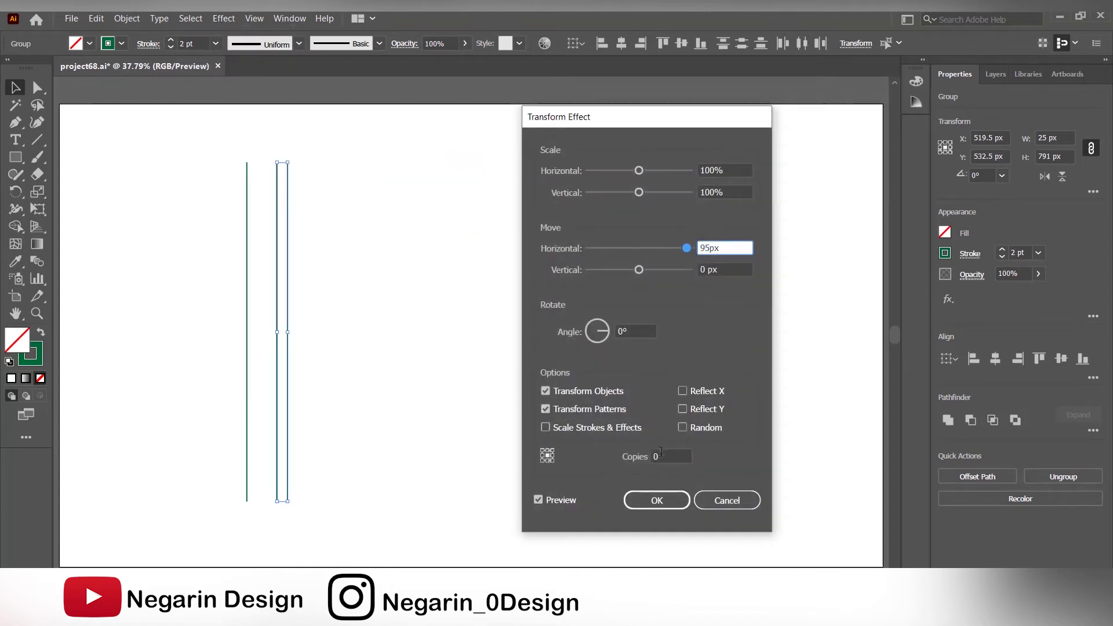
left_click(661, 456)
key("Up")
key("Up")
key("Up")
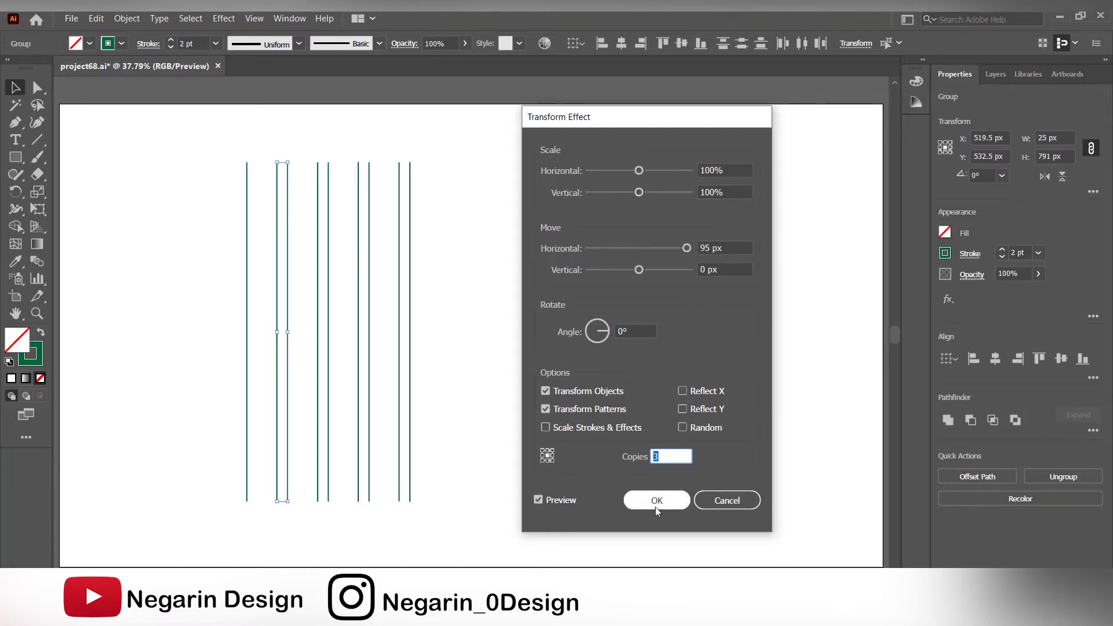
left_click(656, 507)
Step: Expand the appearance of the repeated line pairs and ungroup them into separate lines
left_click(127, 18)
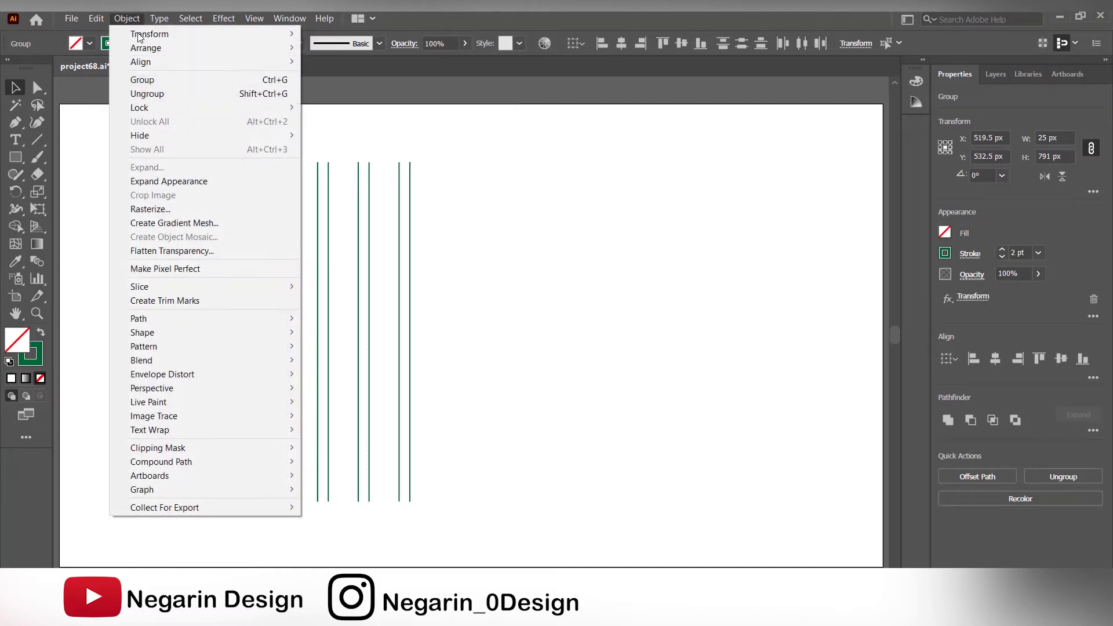
left_click(161, 182)
left_click(1067, 477)
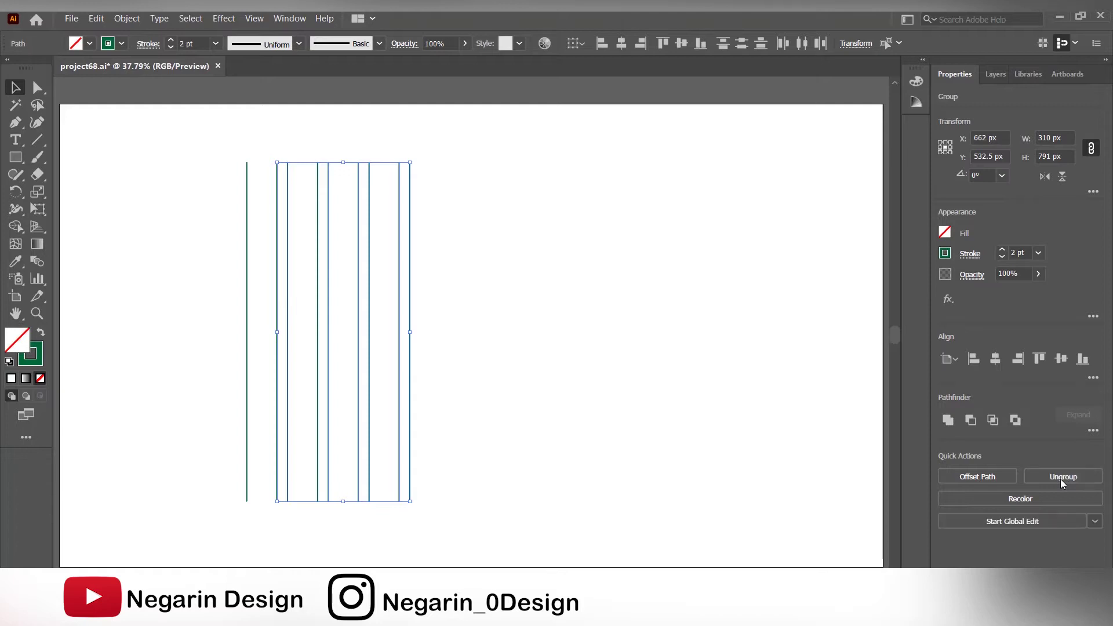
left_click(450, 327)
Step: Apply a Transform effect to the rightmost line with a 70 px horizontal move and 1 copy
left_click(408, 318)
left_click(224, 18)
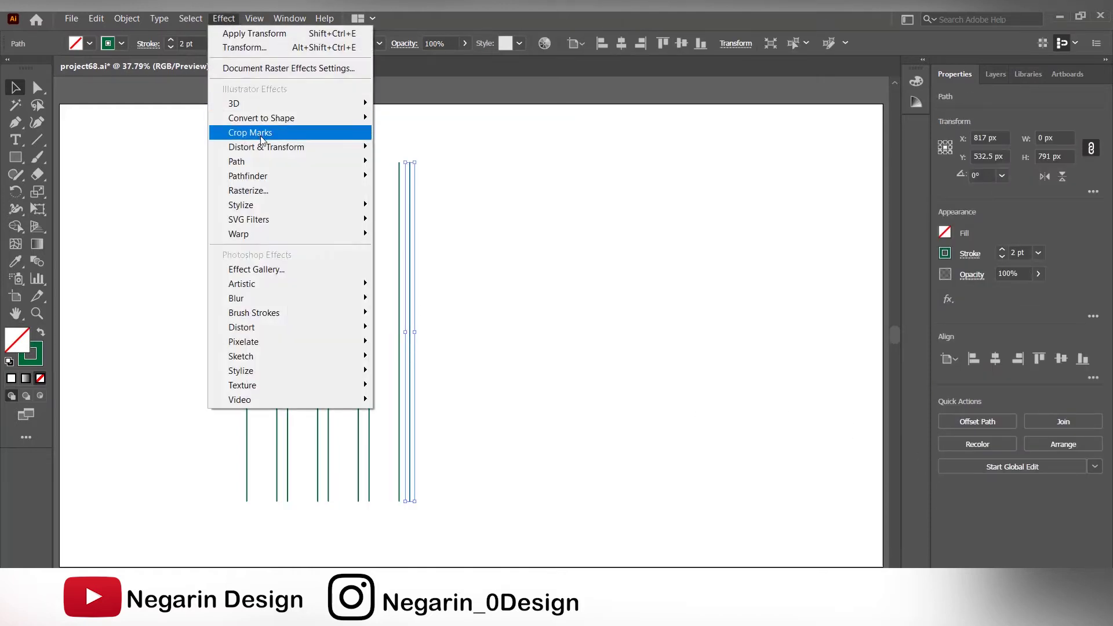
mouse_move(302, 147)
left_click(413, 189)
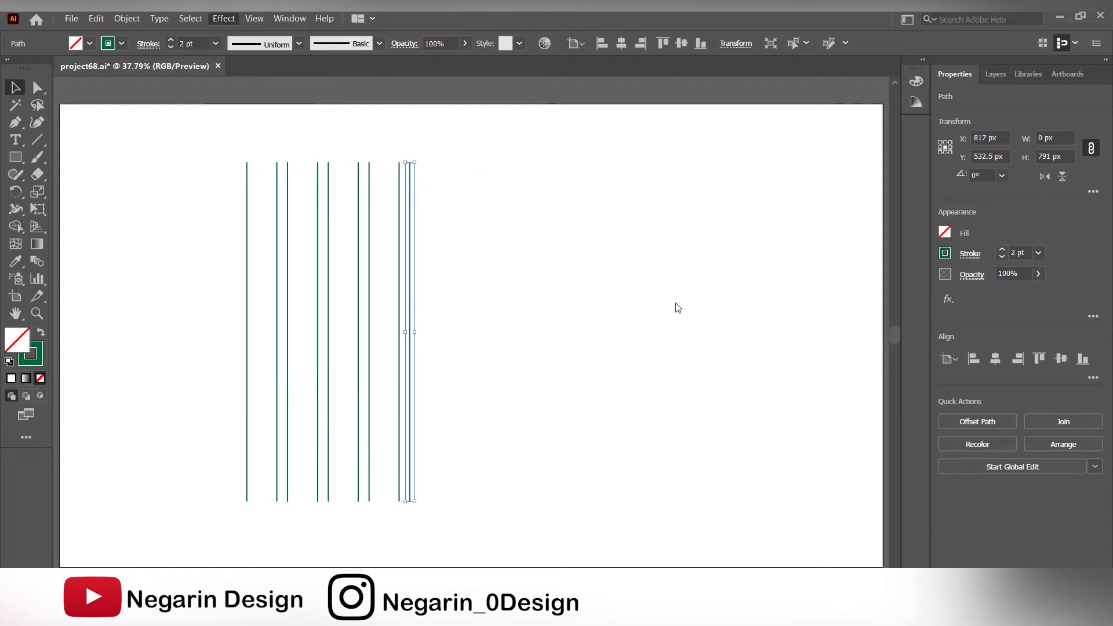
double_click(708, 248)
type("70")
double_click(664, 456)
type("1")
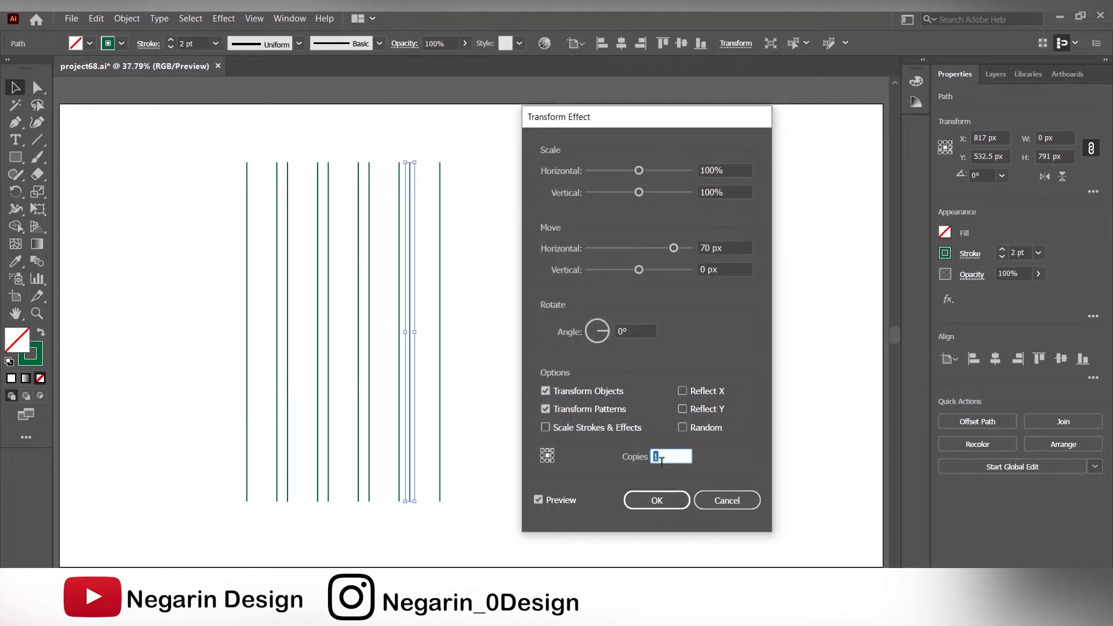
left_click(656, 502)
Step: Expand the appearance of the rightmost line and its copy, and ungroup them
left_click(128, 19)
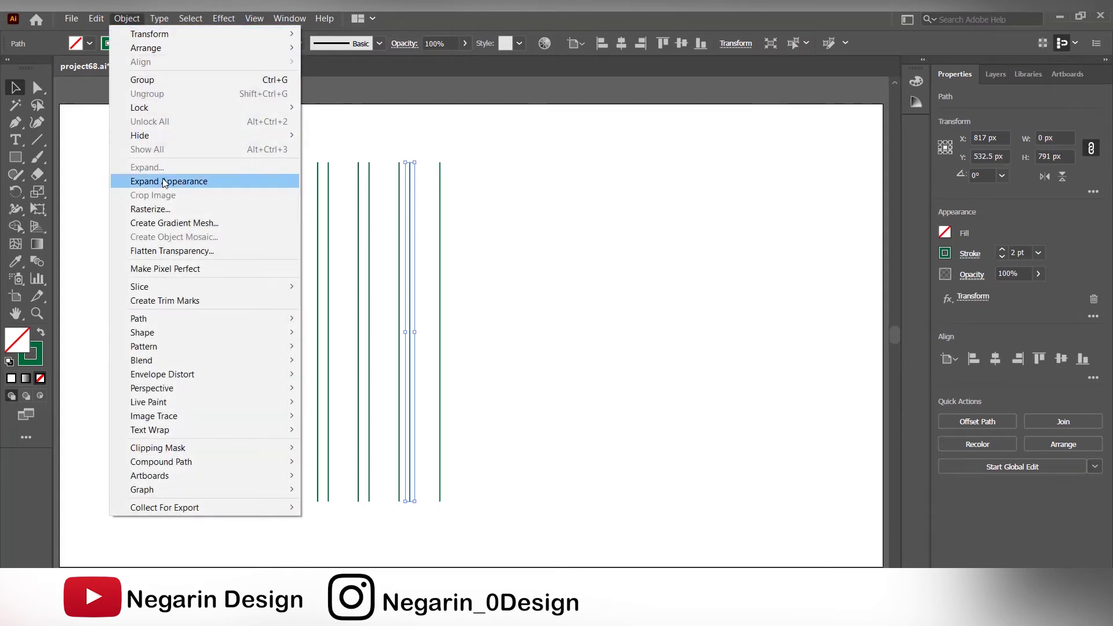
left_click(163, 177)
left_click(1059, 479)
Step: Group all the vertical lines and center the group horizontally and vertically on the artboard
left_click_drag(515, 153, 219, 354)
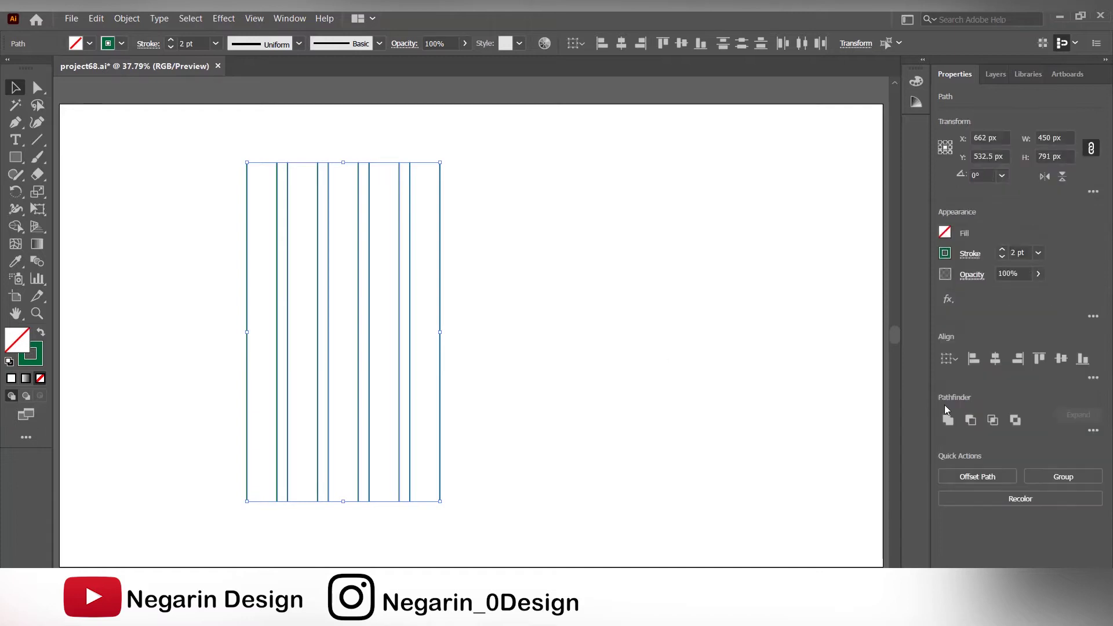
left_click(1045, 477)
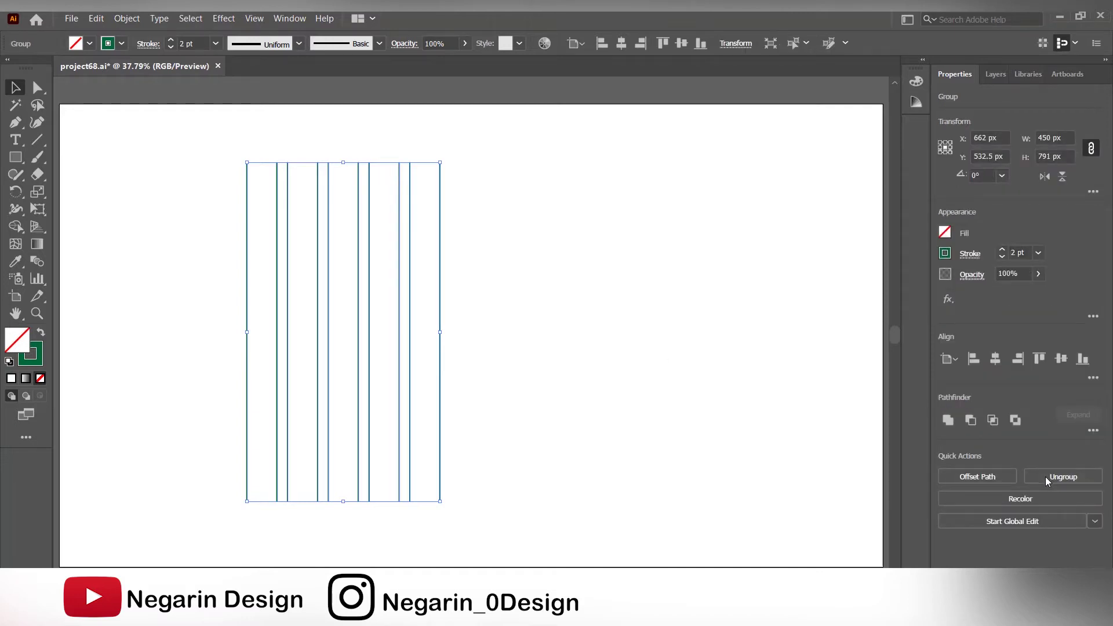
left_click(994, 359)
left_click(1060, 359)
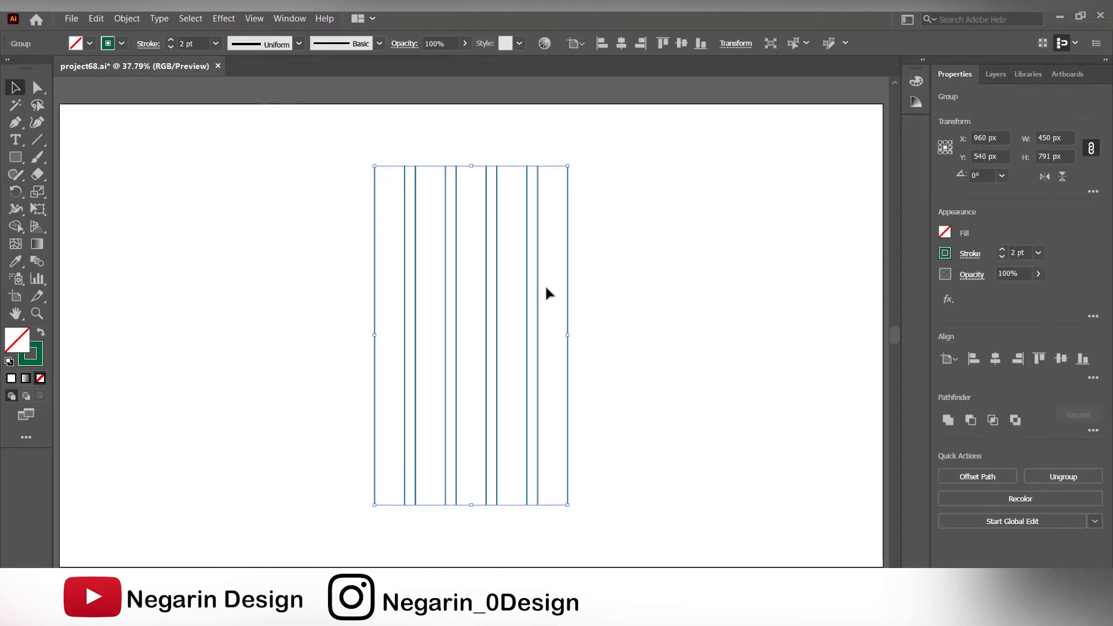
Step: Duplicate the line group, rotate the copy to 60° and center it on the artboard over the original
left_click_drag(487, 277, 368, 277)
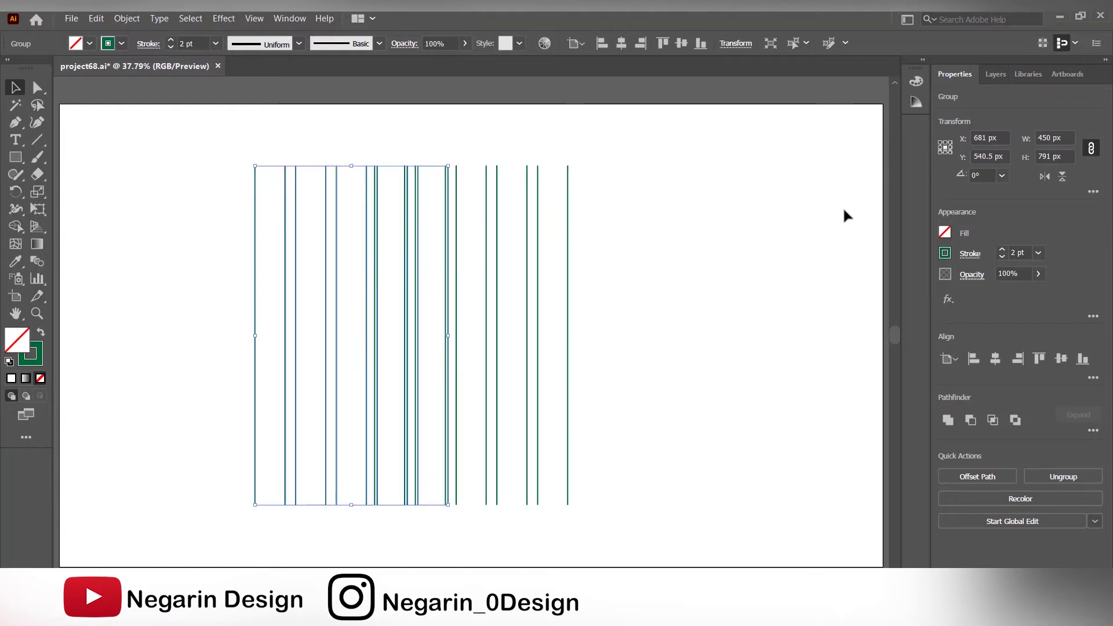
left_click(999, 177)
left_click(1007, 224)
left_click(995, 359)
left_click(1061, 359)
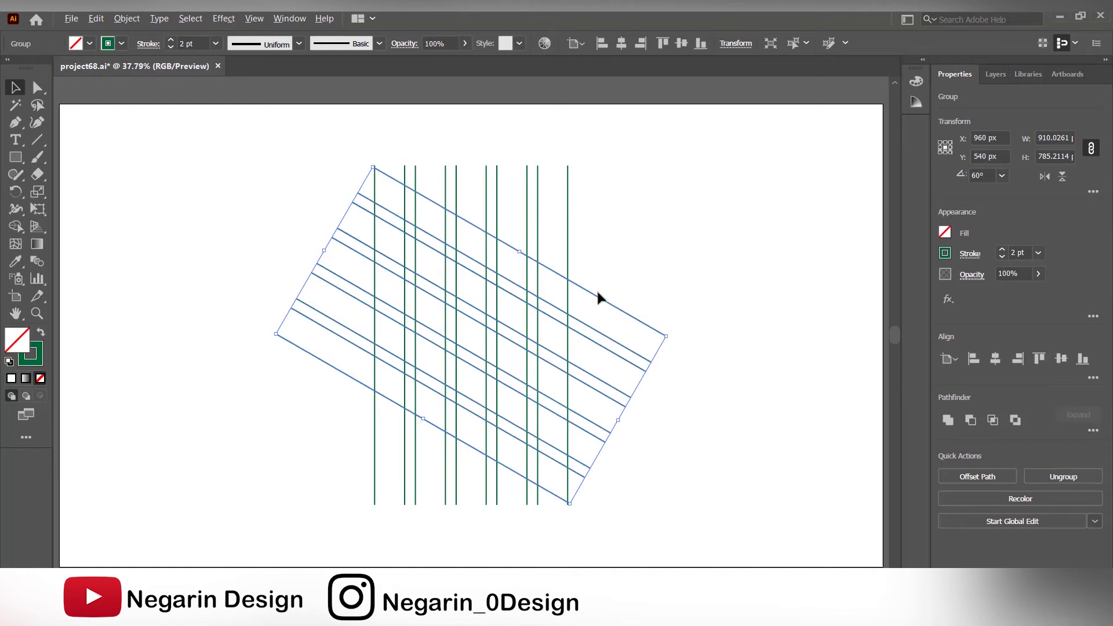
Step: Duplicate the 60° line group, flip the copy horizontally and center it on the artboard to complete the hexagonal grid
left_click_drag(597, 298, 785, 285)
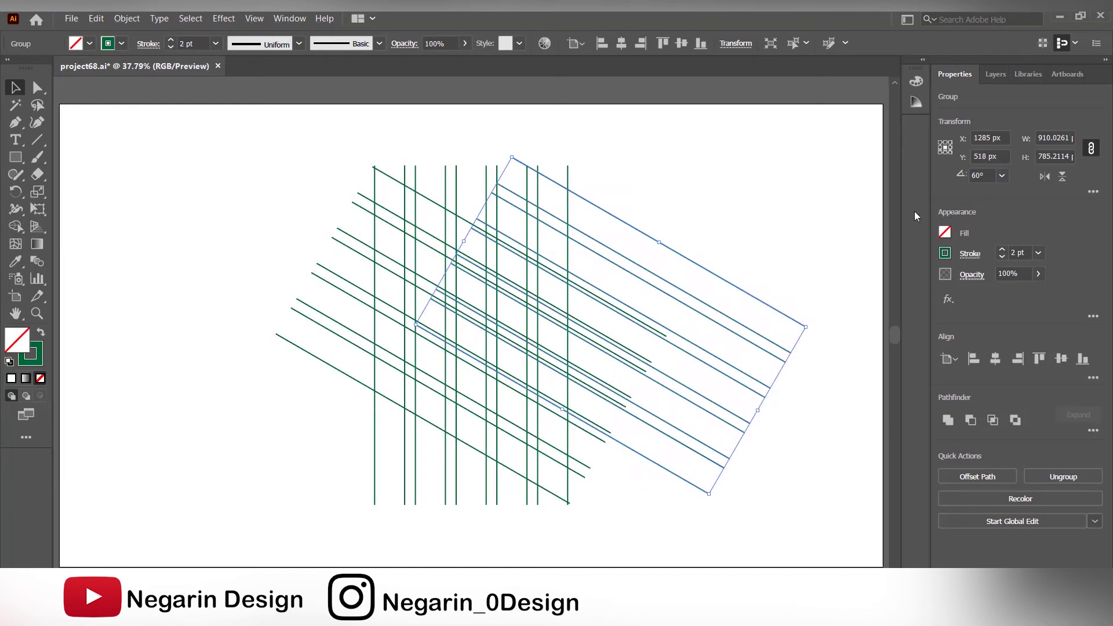
left_click(1038, 178)
left_click(996, 360)
left_click(1061, 360)
left_click(678, 243)
Step: Select the whole grid and merge the regions forming an S-shaped letter on its left side with the Shape Builder tool
left_click_drag(701, 143, 254, 478)
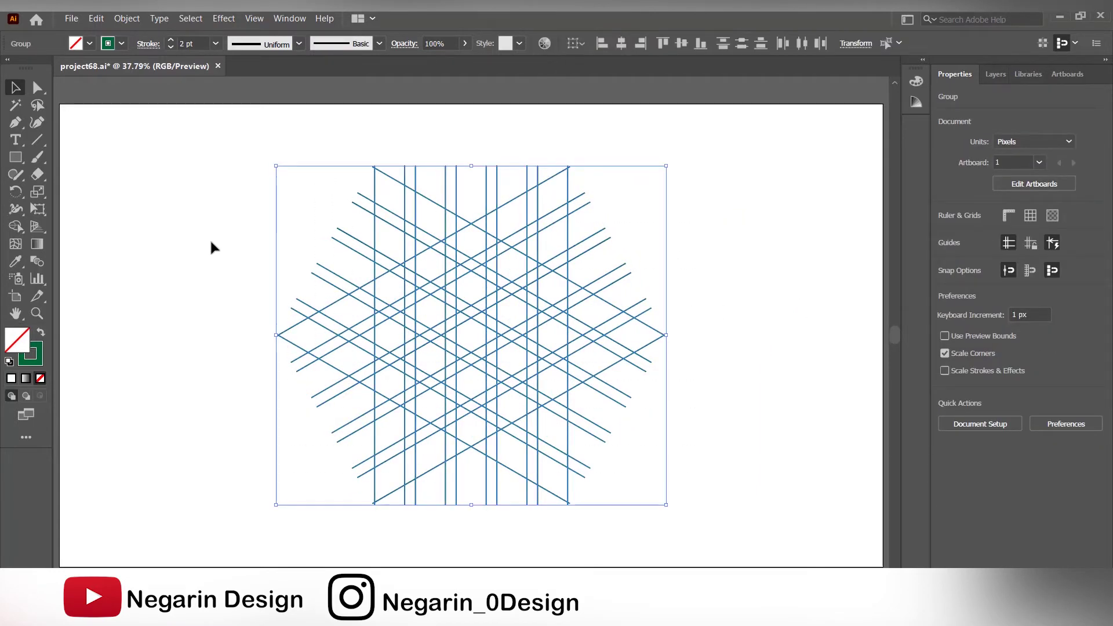
left_click(15, 226)
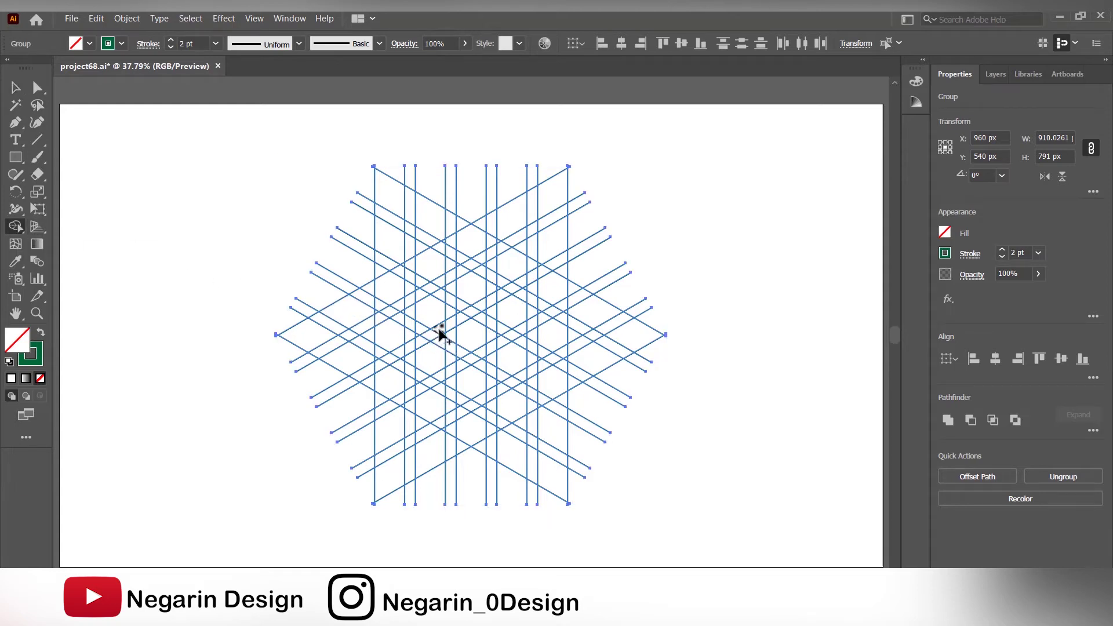
mouse_move(425, 318)
left_mouse_down()
mouse_move(379, 288)
mouse_move(396, 349)
mouse_move(420, 347)
mouse_move(407, 342)
mouse_move(436, 367)
mouse_move(434, 420)
mouse_move(396, 399)
mouse_move(379, 368)
mouse_move(425, 390)
left_mouse_up()
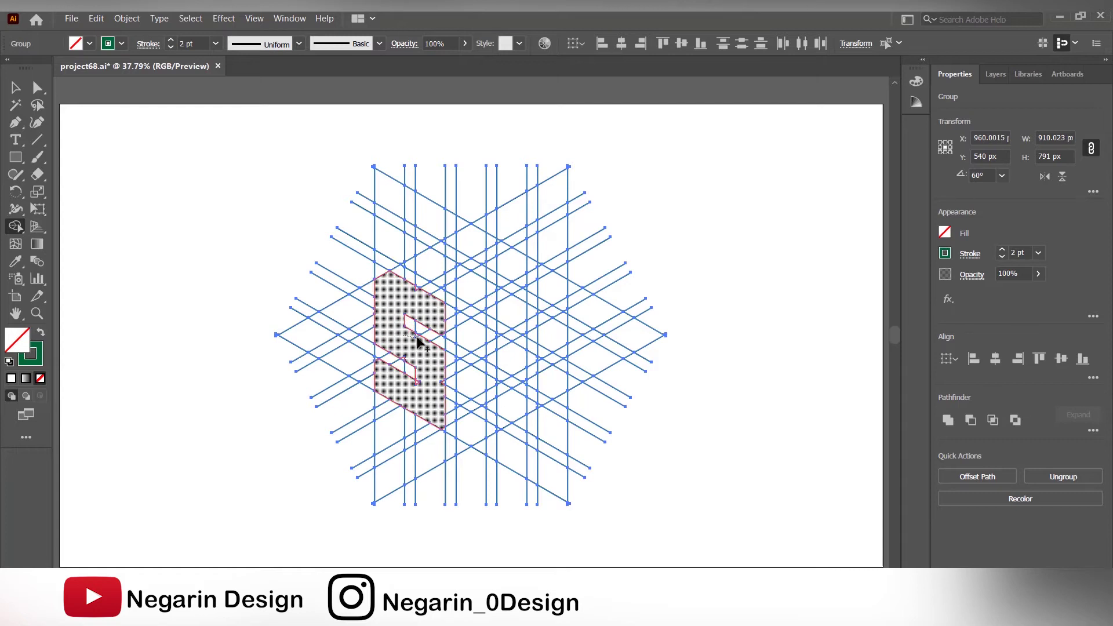
left_click(387, 380)
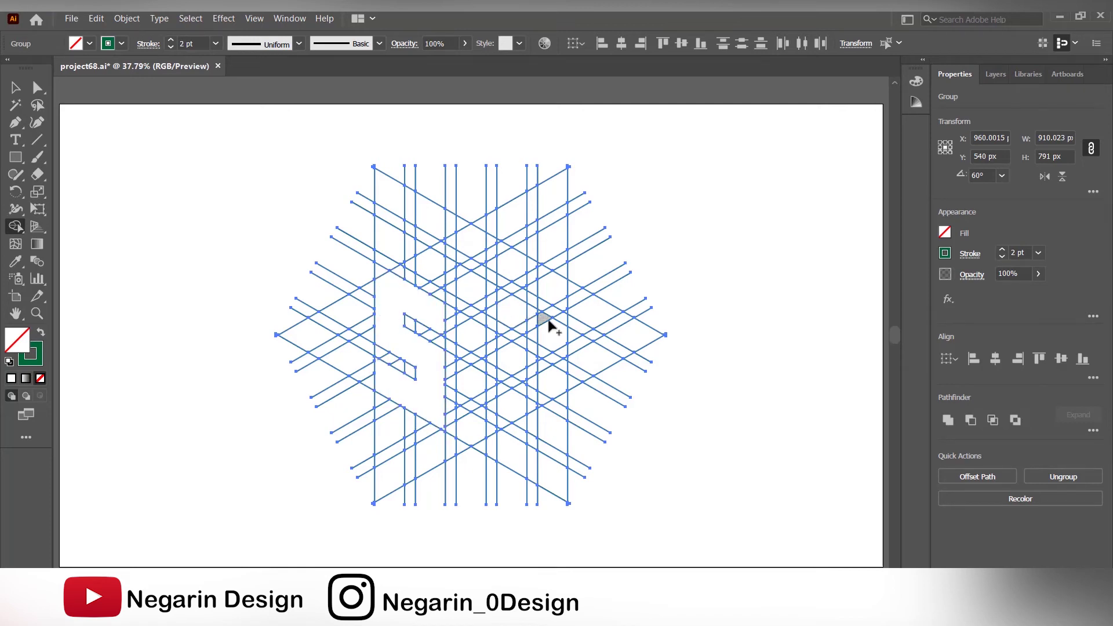
Step: Merge the grid regions on the right side into one T shape with a hooked lower arm
mouse_move(542, 318)
left_mouse_down()
mouse_move(561, 352)
mouse_move(548, 375)
mouse_move(543, 356)
mouse_move(538, 398)
mouse_move(505, 415)
mouse_move(533, 387)
mouse_move(541, 362)
left_mouse_up()
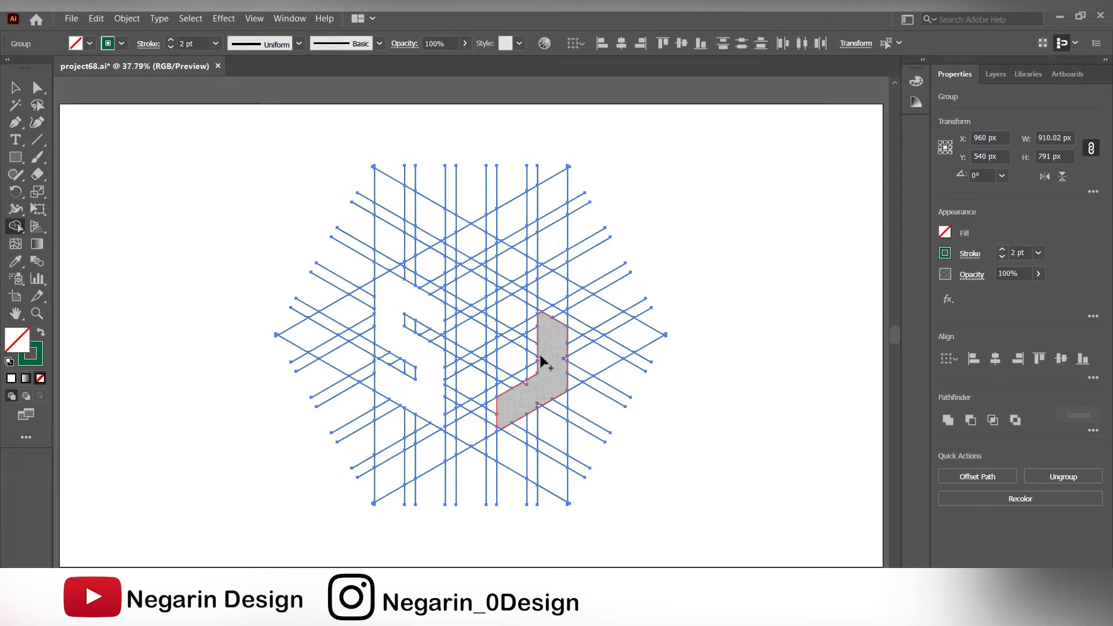
mouse_move(508, 398)
left_mouse_down()
mouse_move(514, 278)
mouse_move(475, 246)
mouse_move(450, 244)
mouse_move(531, 279)
mouse_move(524, 288)
left_mouse_up()
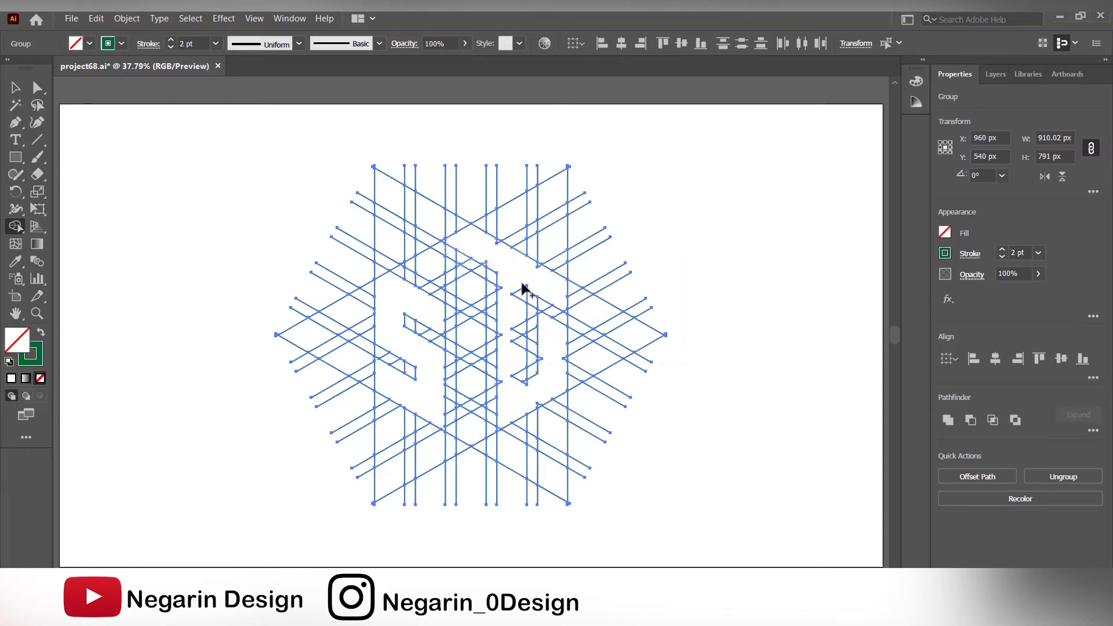
mouse_move(518, 355)
left_mouse_down()
mouse_move(513, 389)
mouse_move(499, 288)
mouse_move(500, 384)
mouse_move(524, 382)
left_mouse_up()
left_click_drag(529, 274, 521, 288)
left_click_drag(488, 242, 541, 269)
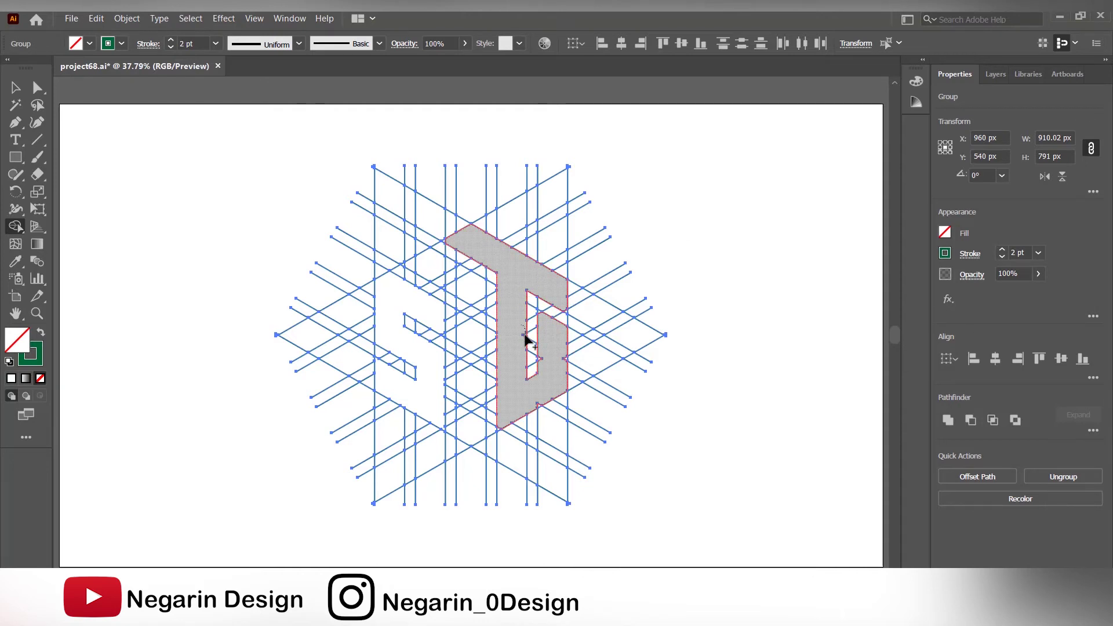
Step: Merge the central vertical bar, its slanted upper arm and the remaining edge slivers into the T-shaped figure
mouse_move(542, 359)
left_mouse_down()
mouse_move(567, 368)
mouse_move(547, 398)
mouse_move(470, 439)
mouse_move(497, 417)
mouse_move(462, 378)
mouse_move(472, 306)
mouse_move(442, 274)
mouse_move(464, 351)
mouse_move(413, 271)
left_mouse_up()
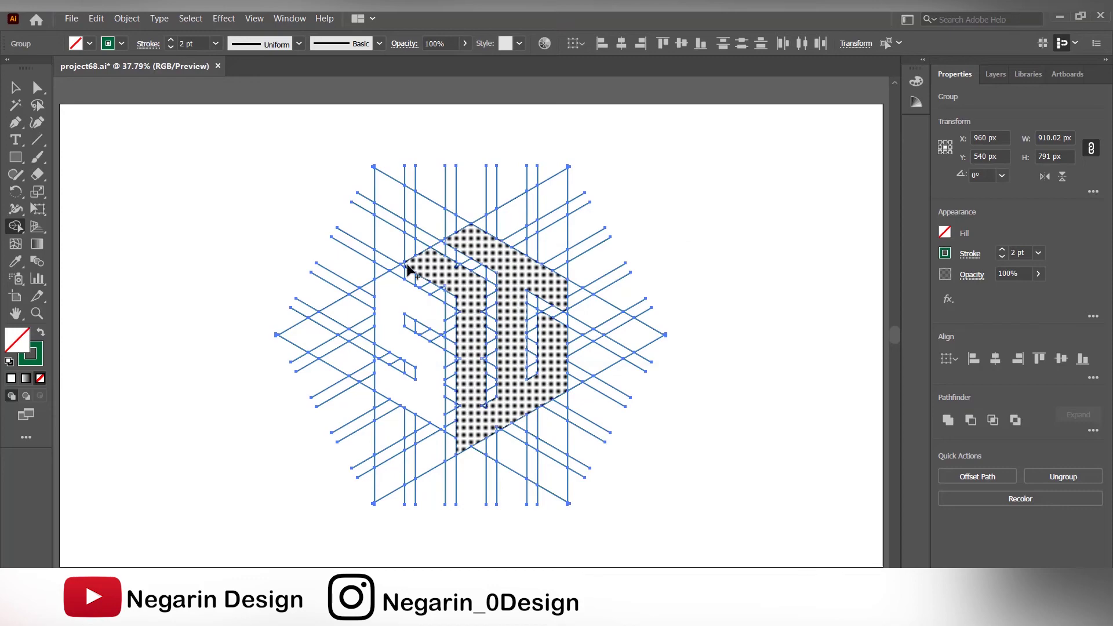
key("ctrl+plus")
key("ctrl+plus")
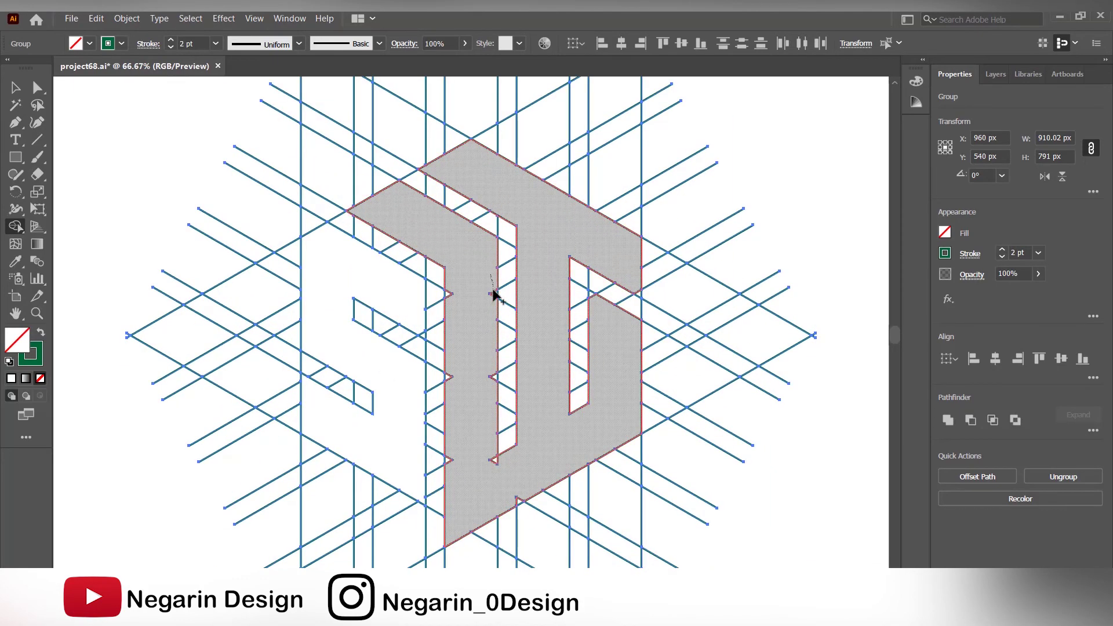
left_click_drag(449, 380, 509, 507)
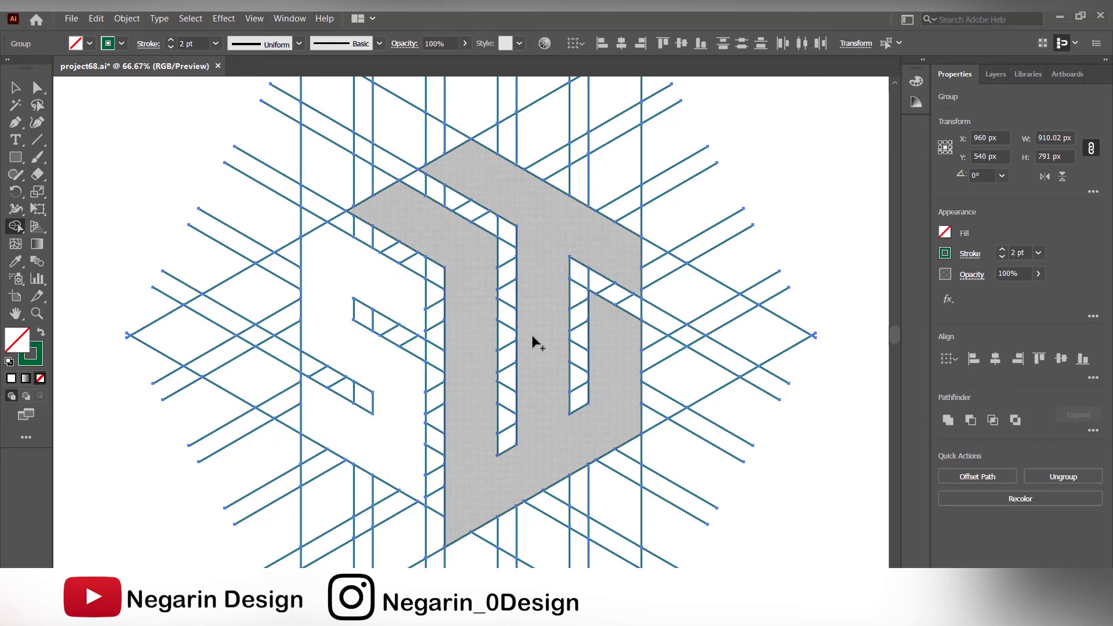
Step: Ungroup the merged grid artwork so the letter shapes separate from the construction lines, and clear the selection
key("ctrl+0")
key("v")
left_click(683, 199)
left_click(383, 282)
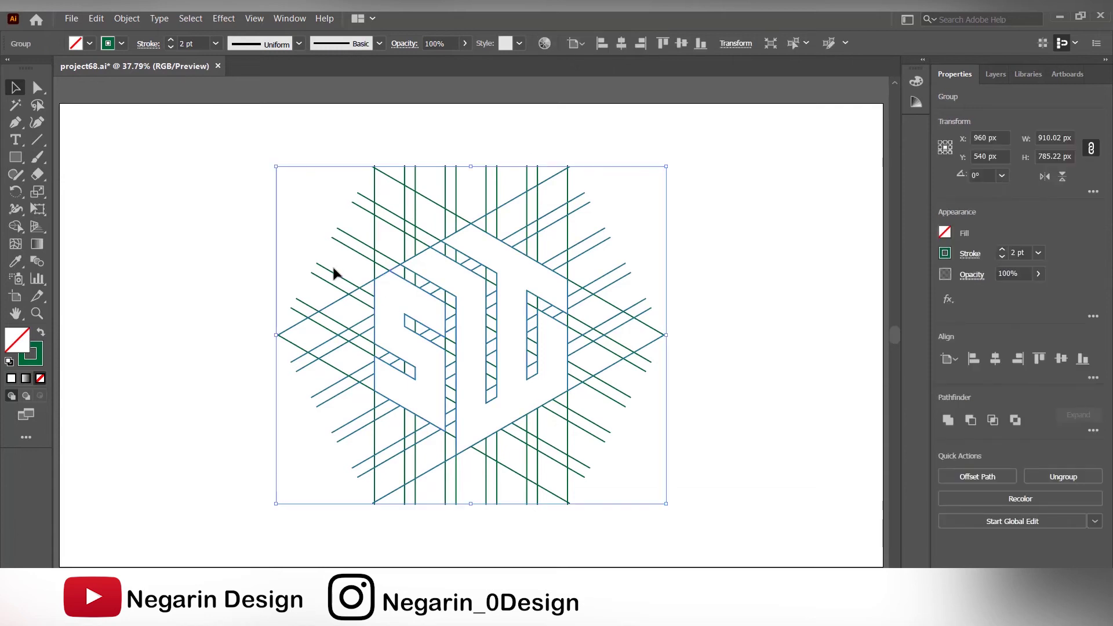
left_click(1067, 482)
left_click(719, 356)
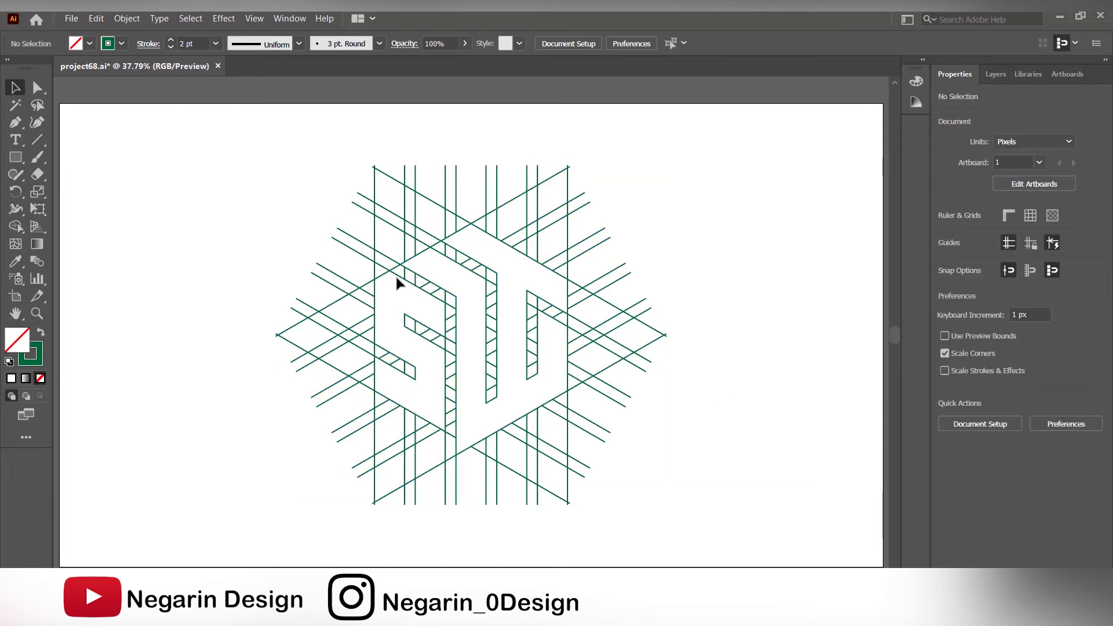
Step: Fill the S and T letter shapes with the Citrine gradient from the Gems and Jewels swatch library
left_click(395, 274)
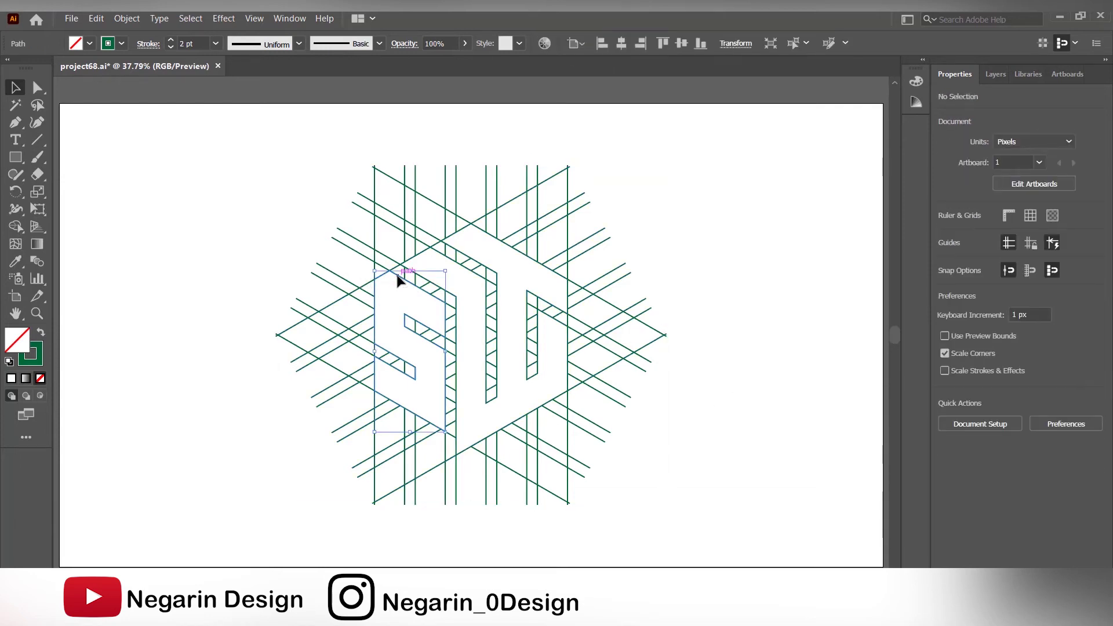
left_click(490, 237, "shift")
left_click(287, 19)
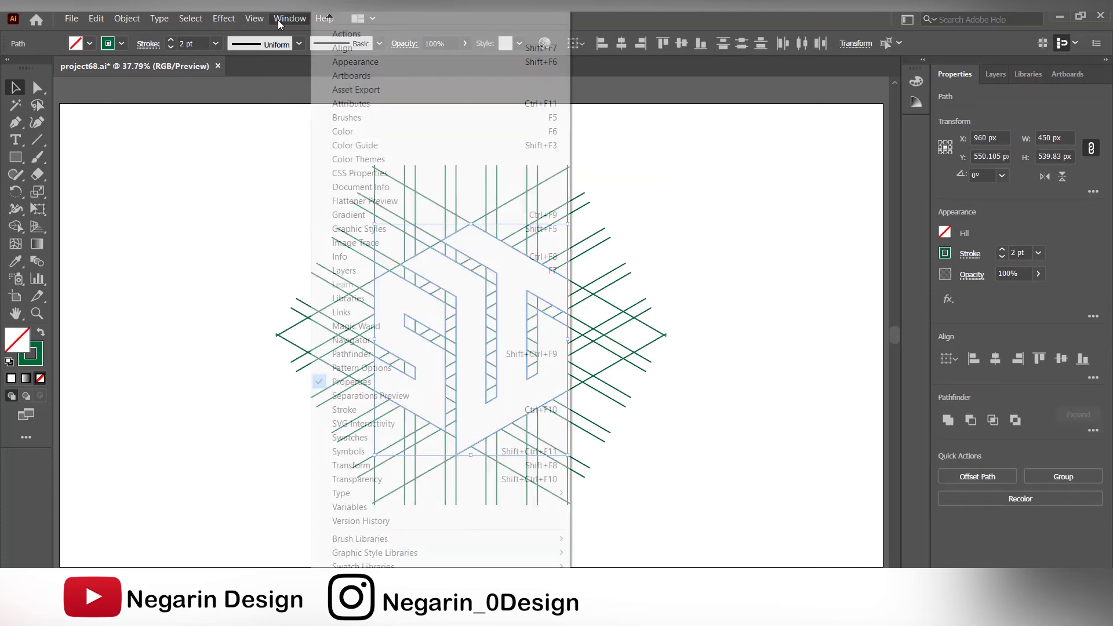
mouse_move(418, 567)
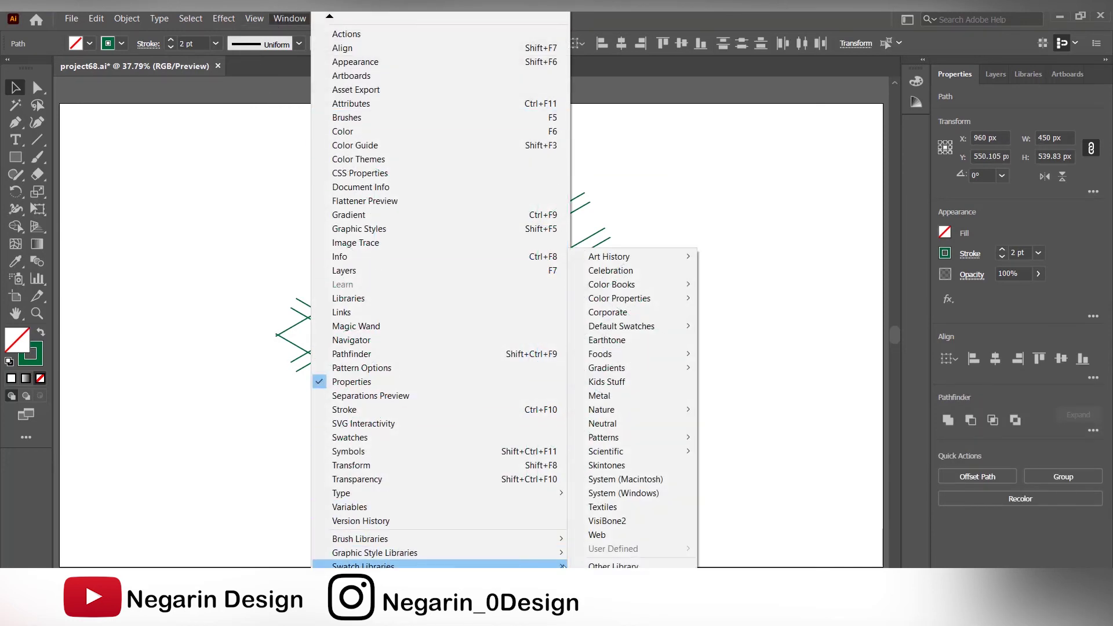
mouse_move(632, 374)
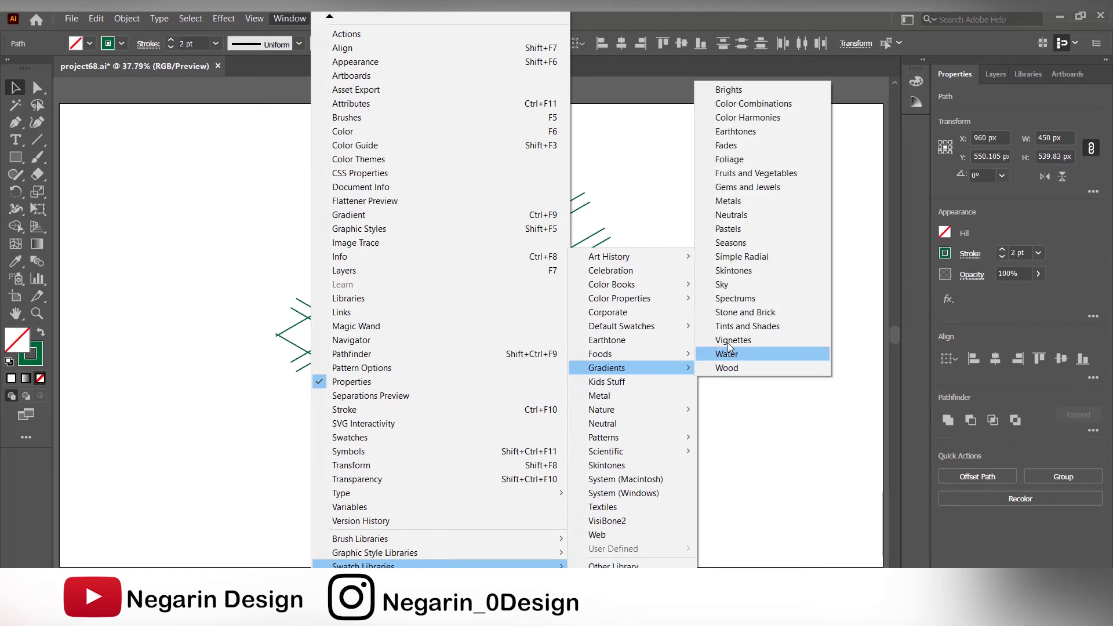
left_click(739, 189)
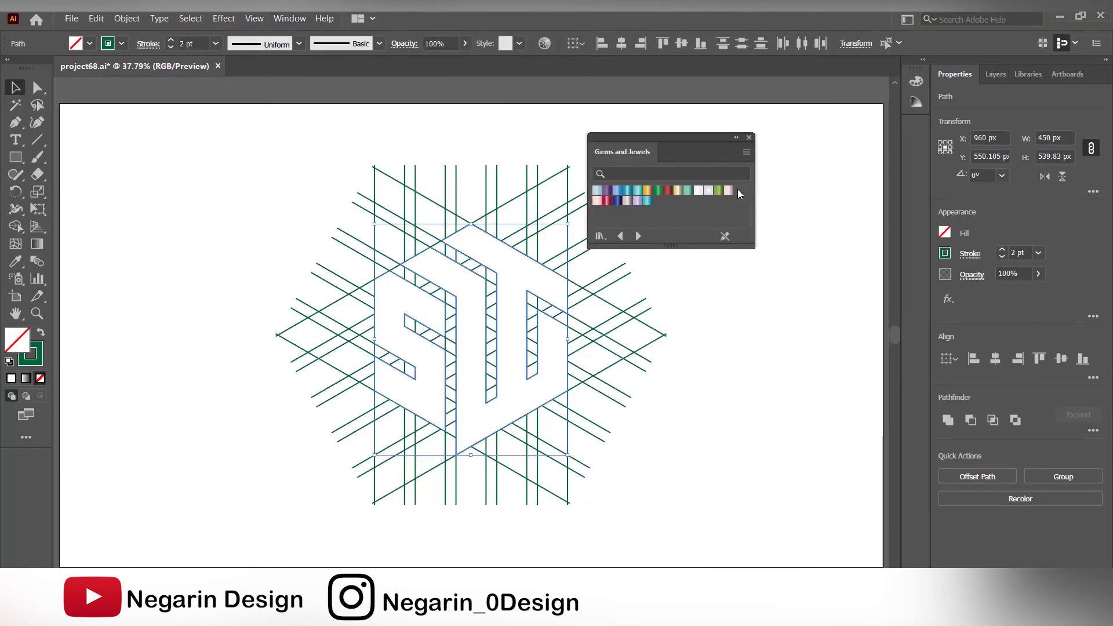
left_click(647, 192)
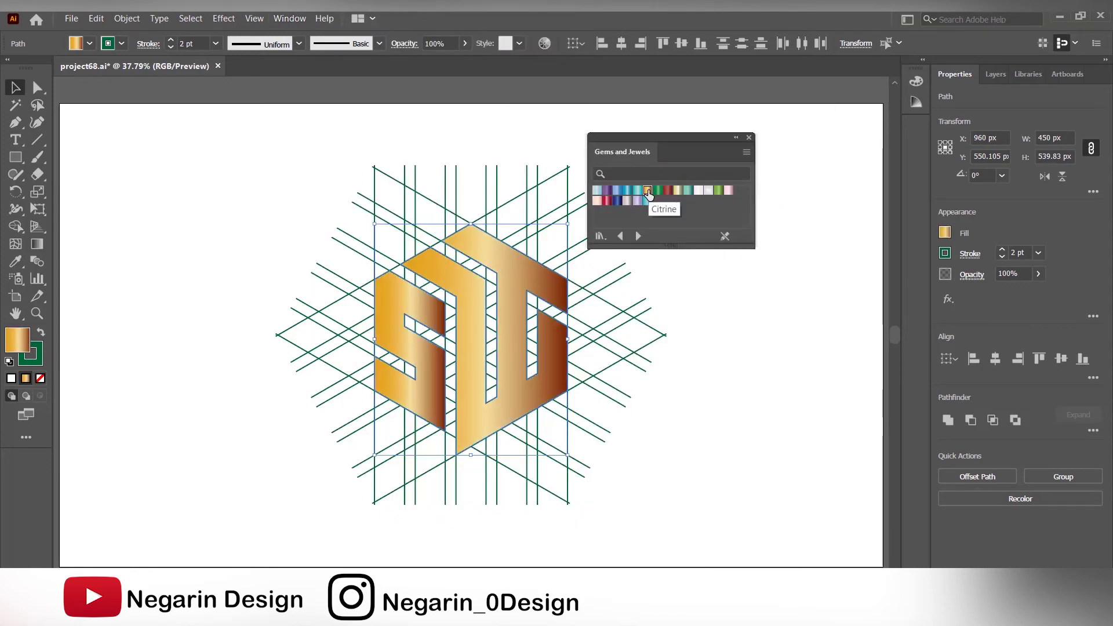
left_click(749, 137)
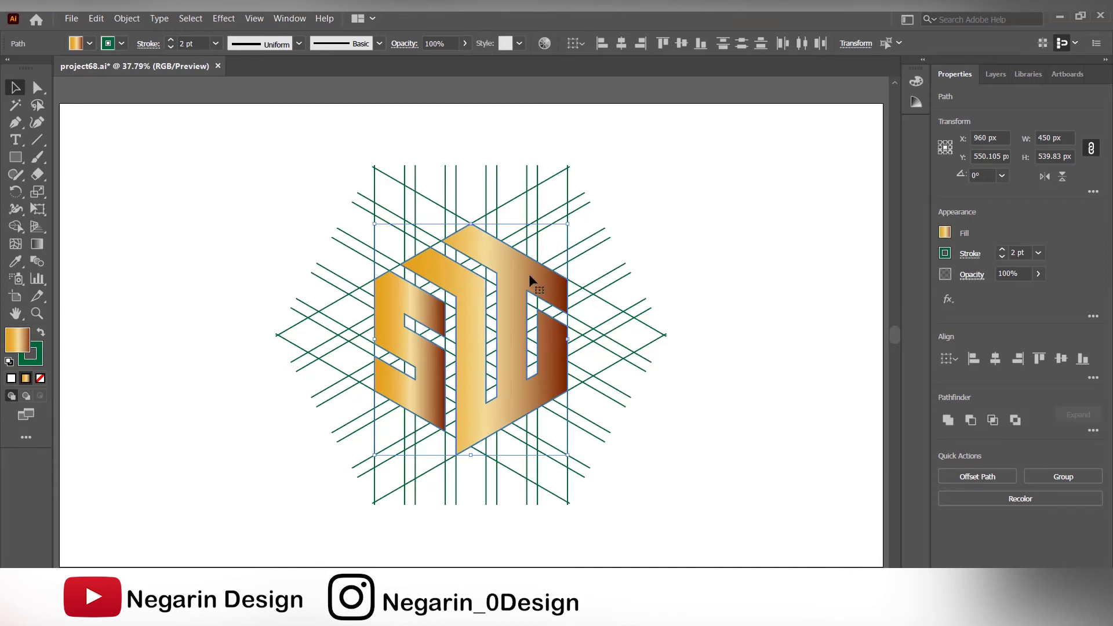
Step: Move both letter shapes off the grid to the artboard's left edge and delete the leftover grid lines
left_click_drag(530, 276, 212, 211)
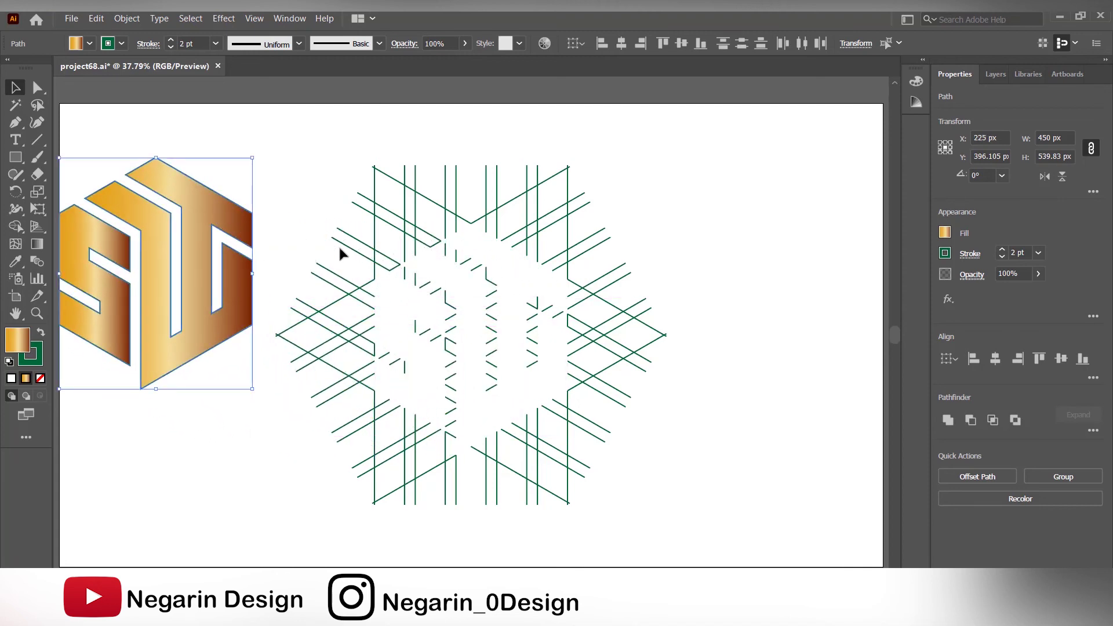
left_click_drag(377, 462, 348, 519)
key("Delete")
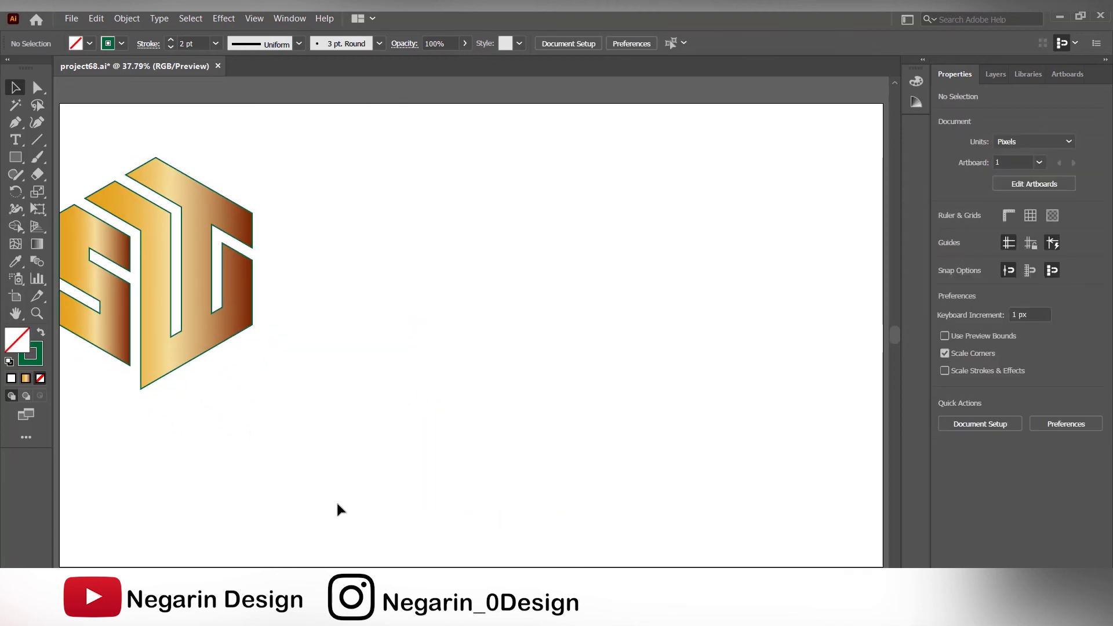
Step: Move both letter shapes back towards the middle of the artboard and deselect them
left_click(154, 296)
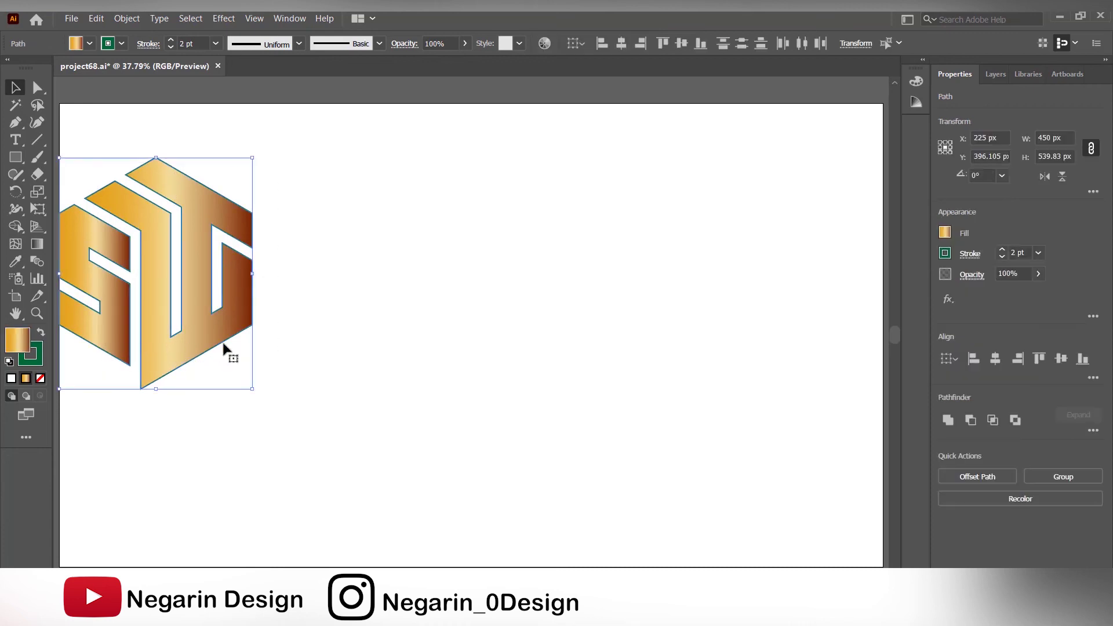
left_click_drag(165, 260, 430, 302)
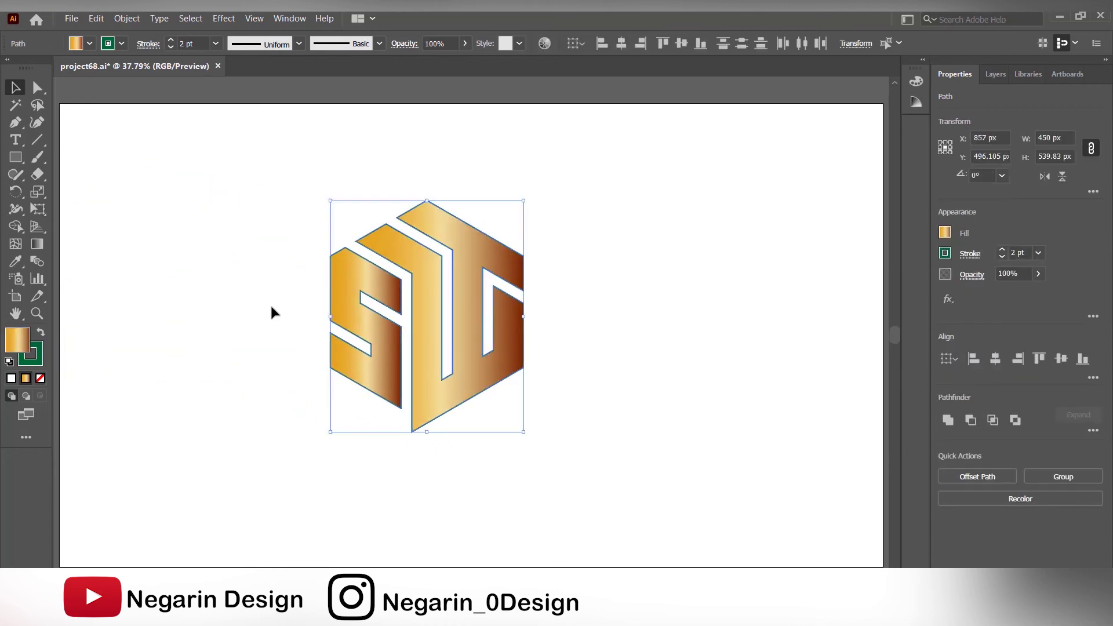
left_click(272, 312)
Step: Reverse the T-shaped figure's linear gradient and set its angle to 60°
left_click(417, 323)
double_click(36, 245)
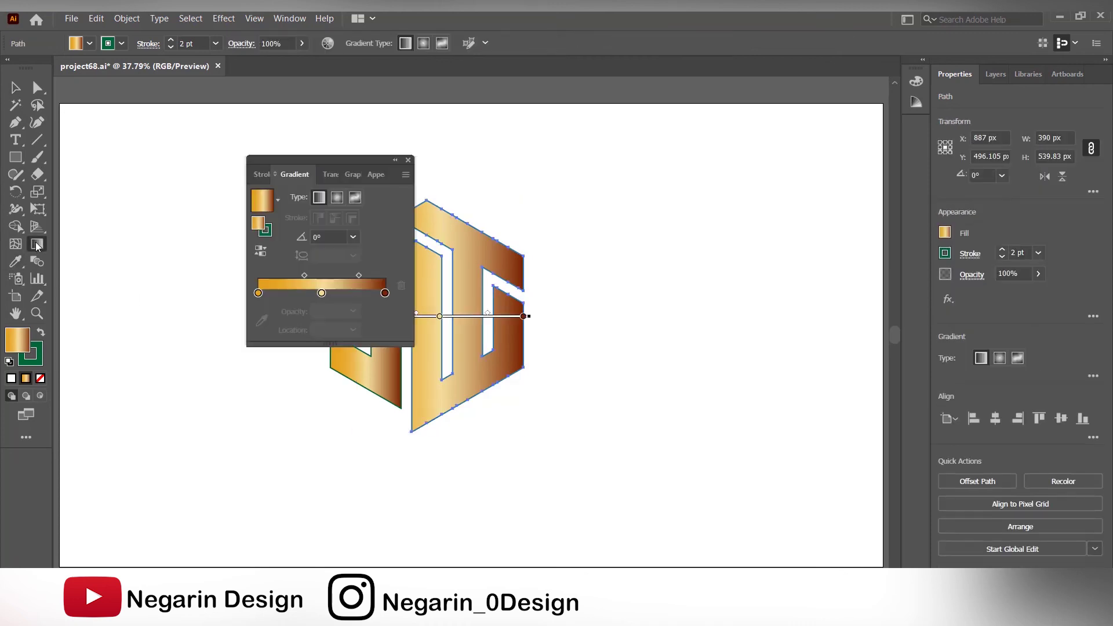
left_click(259, 254)
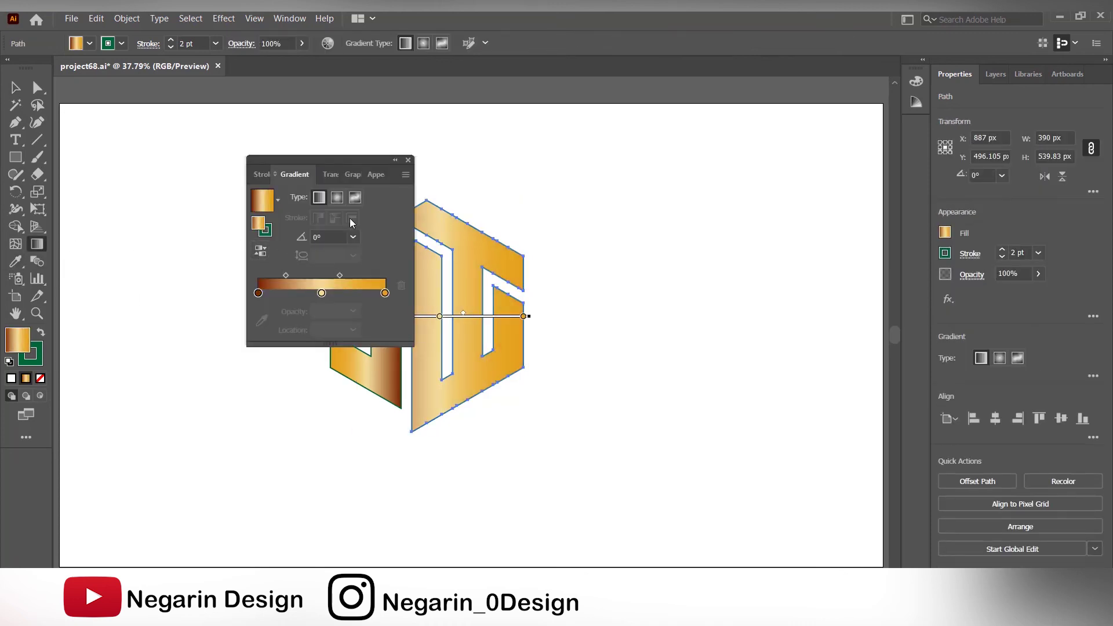
left_click_drag(319, 163, 217, 163)
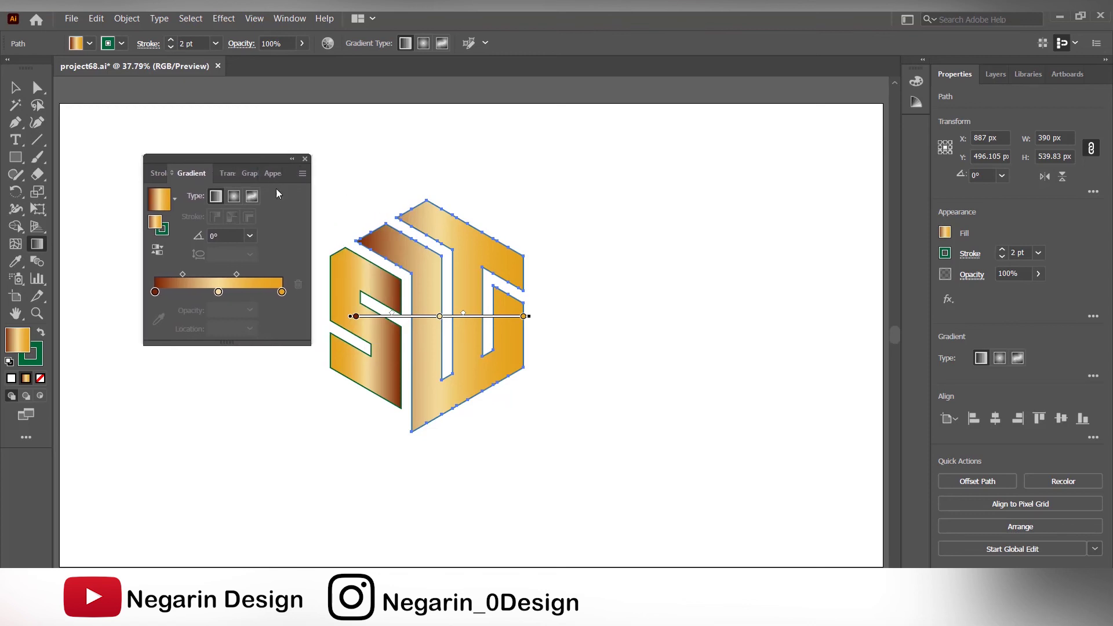
left_click(249, 235)
left_click(269, 332)
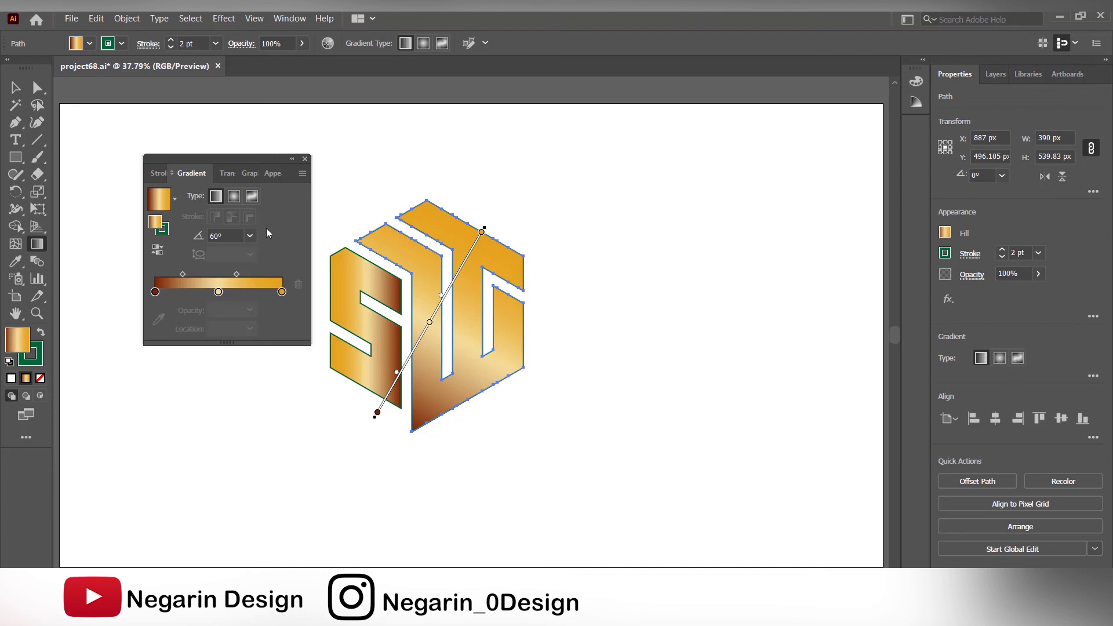
left_click(305, 159)
key("v")
left_click(189, 170)
Step: Group both letter shapes and center the group horizontally and vertically on the artboard
left_click_drag(558, 191, 279, 440)
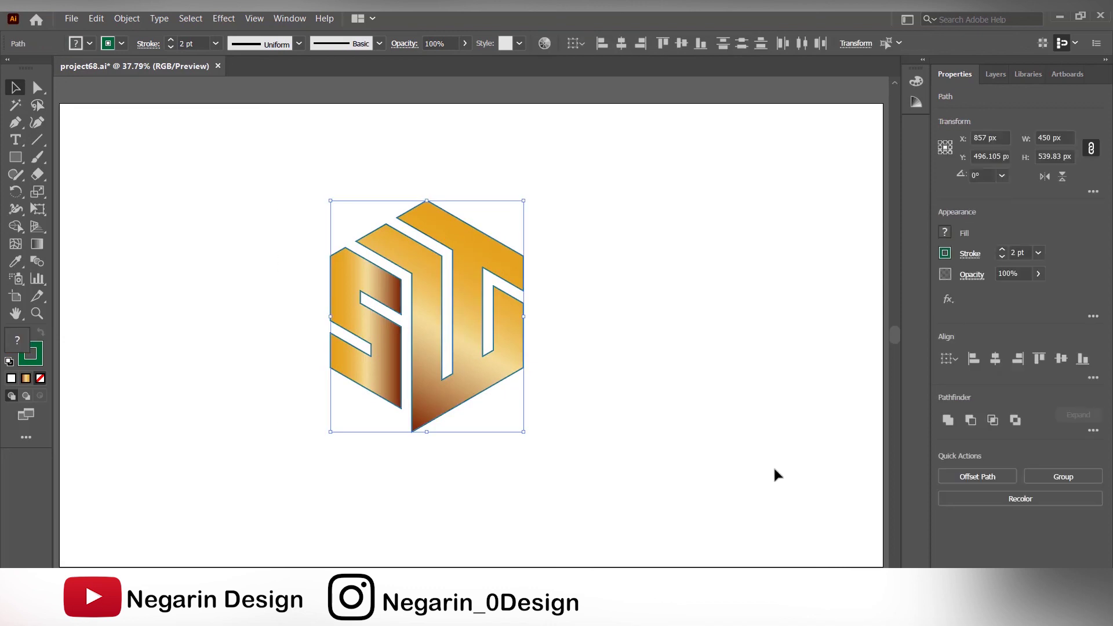
left_click(1048, 474)
left_click(995, 358)
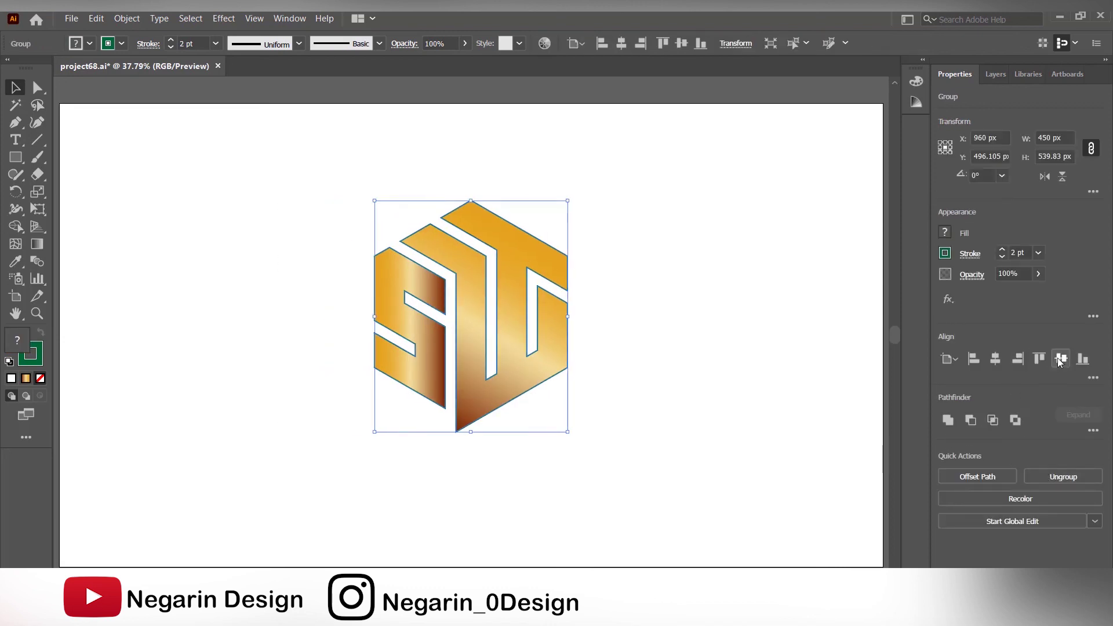
left_click(1061, 358)
Step: Try the logo group with its green stroke set to None, and undo the stroke removal
left_click(945, 254)
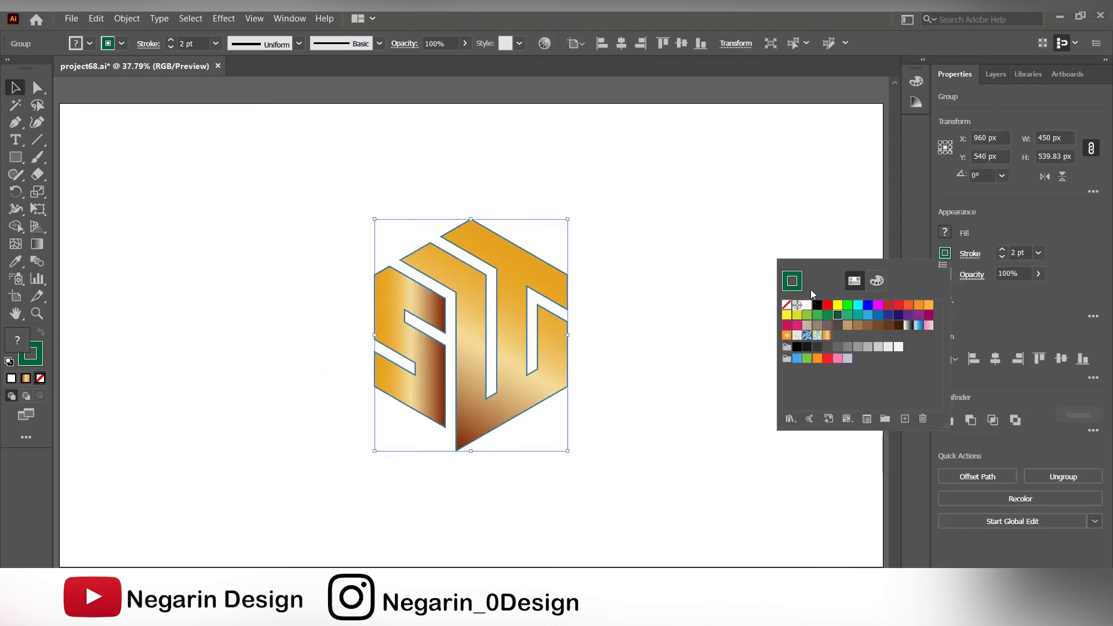
left_click(786, 306)
left_click(634, 258)
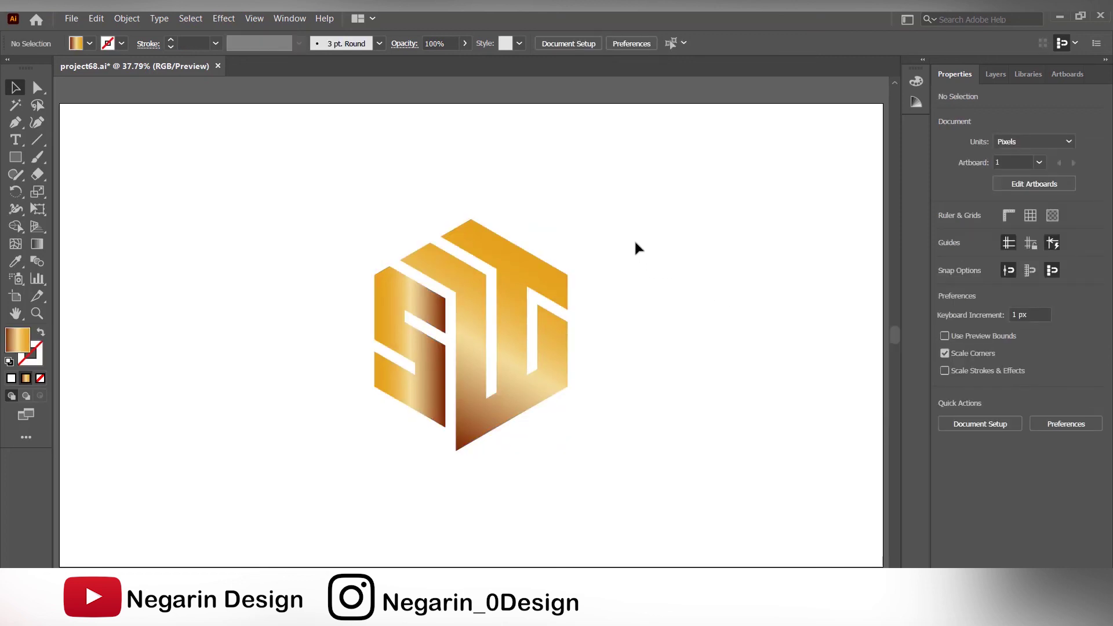
key("ctrl+z")
key("ctrl+shift+a")
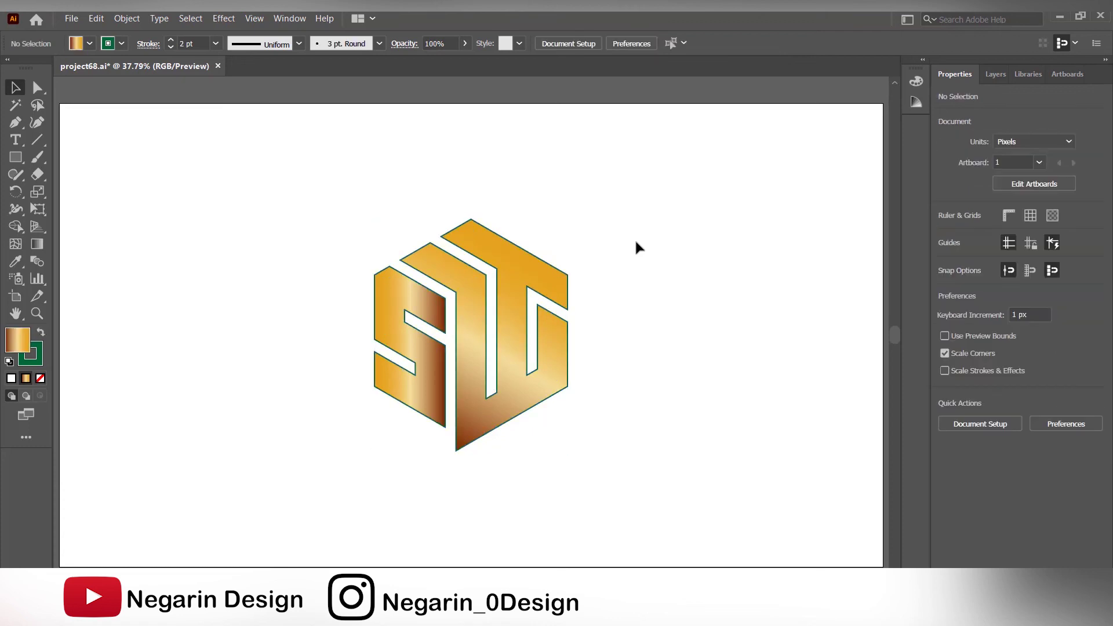